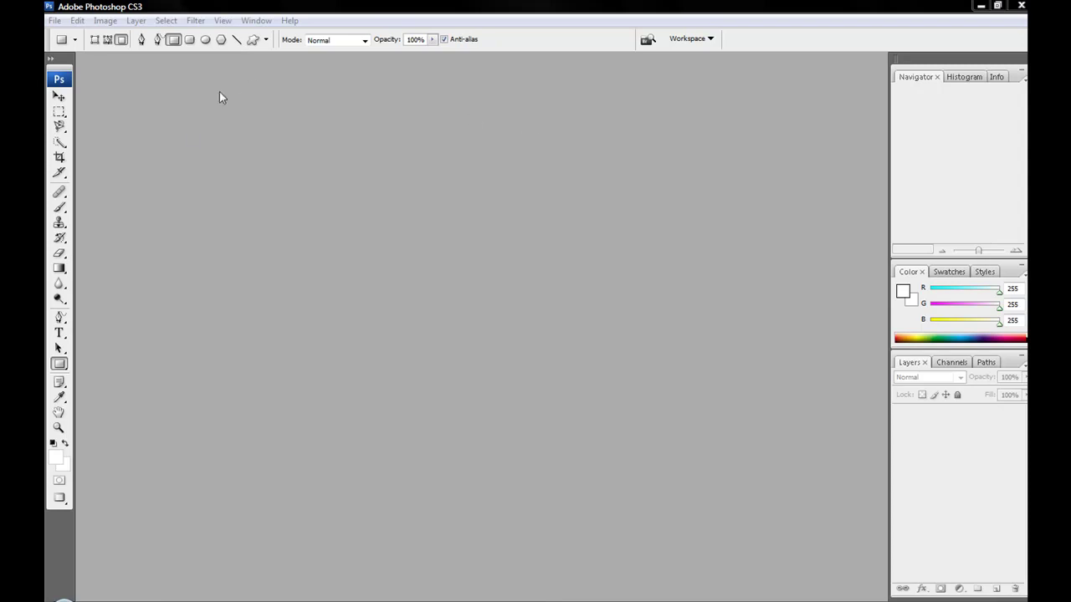
# Step: Start a new 990×140 px document, replacing the default name with BlogTvBanner
pyautogui.click(54, 20)
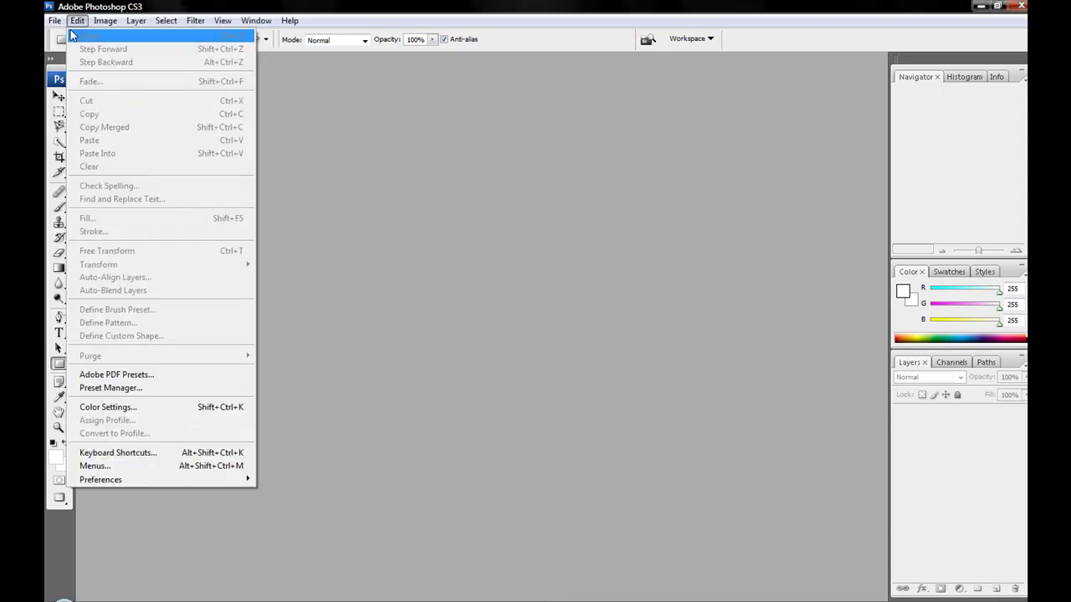
pyautogui.click(61, 36)
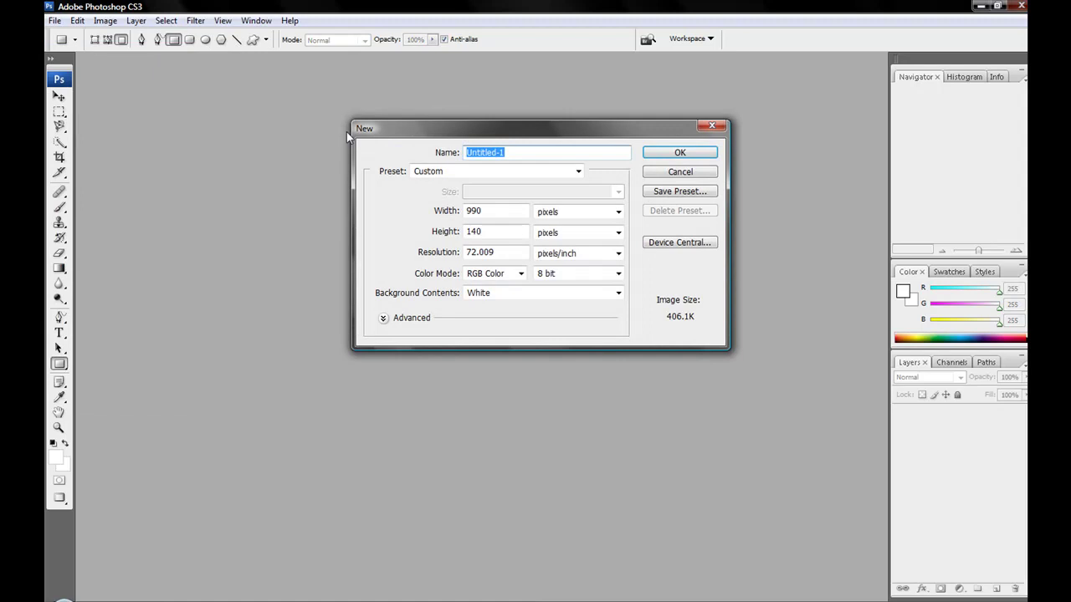
pyautogui.press('BackSpace')
pyautogui.write('BlogTvBanner')
pyautogui.click(678, 154)
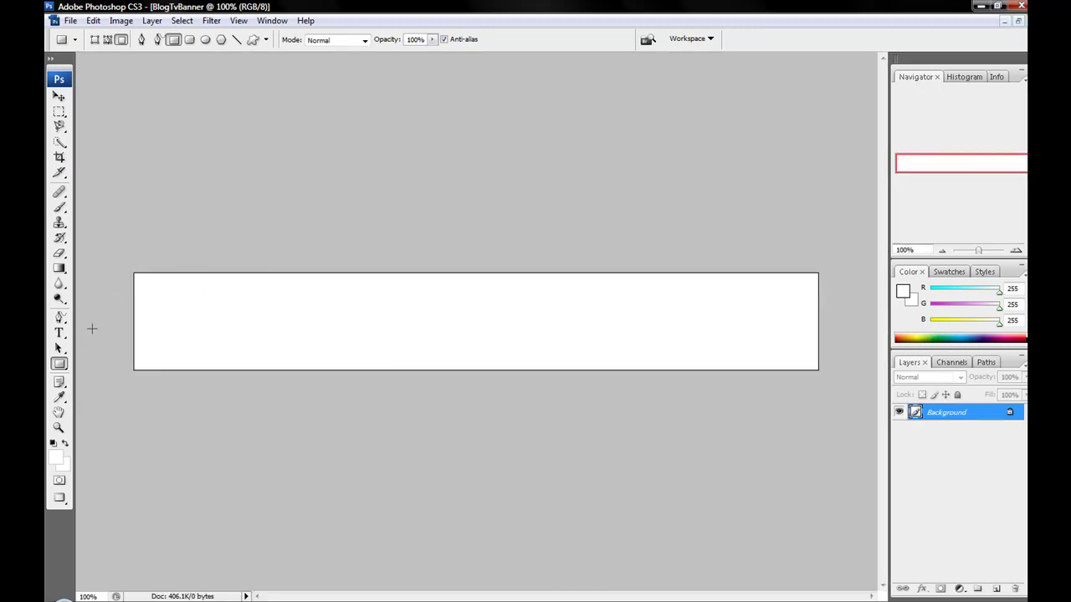
# Step: Convert the locked background into a regular unlocked layer, keeping the name Background
pyautogui.rightClick(965, 414)
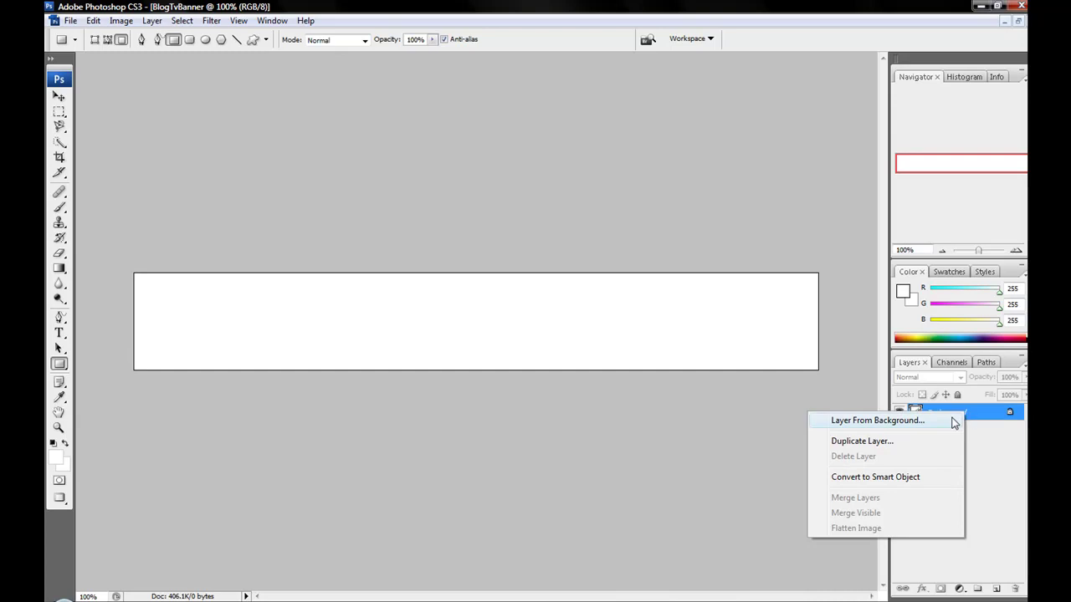
pyautogui.click(953, 421)
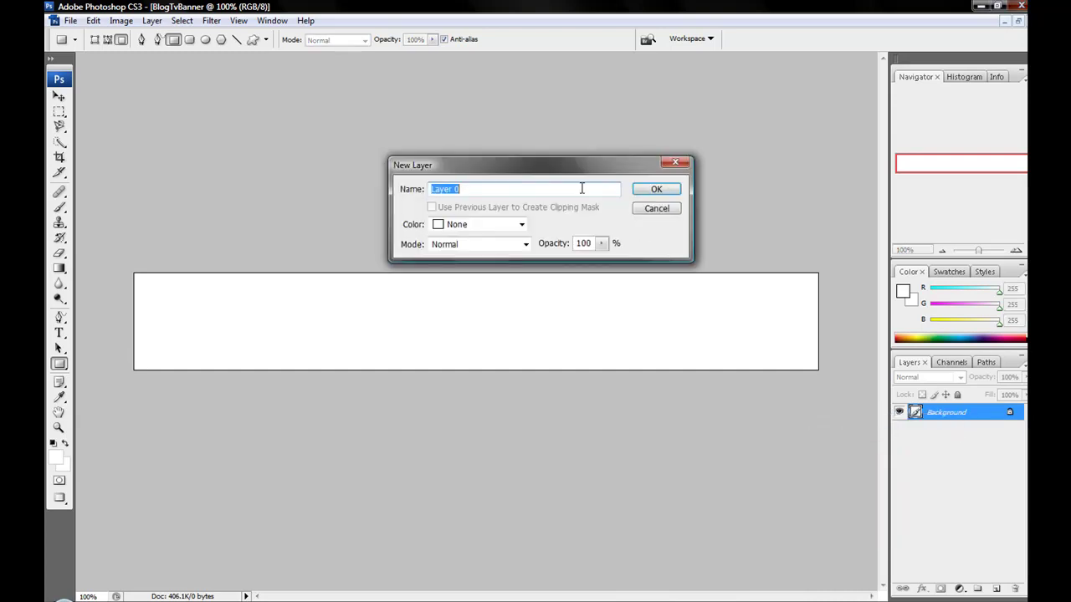
pyautogui.write('Background')
pyautogui.press('Return')
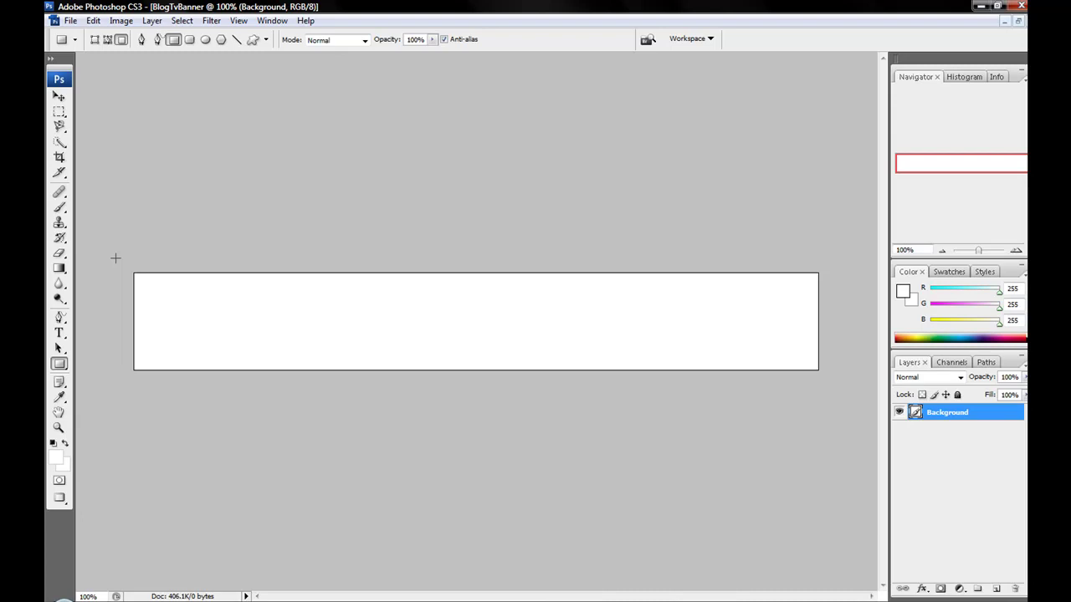
# Step: Set the foreground colour to black (#000000) and fill the whole 990×140 canvas with it
pyautogui.moveTo(116, 257); pyautogui.dragTo(139, 277)
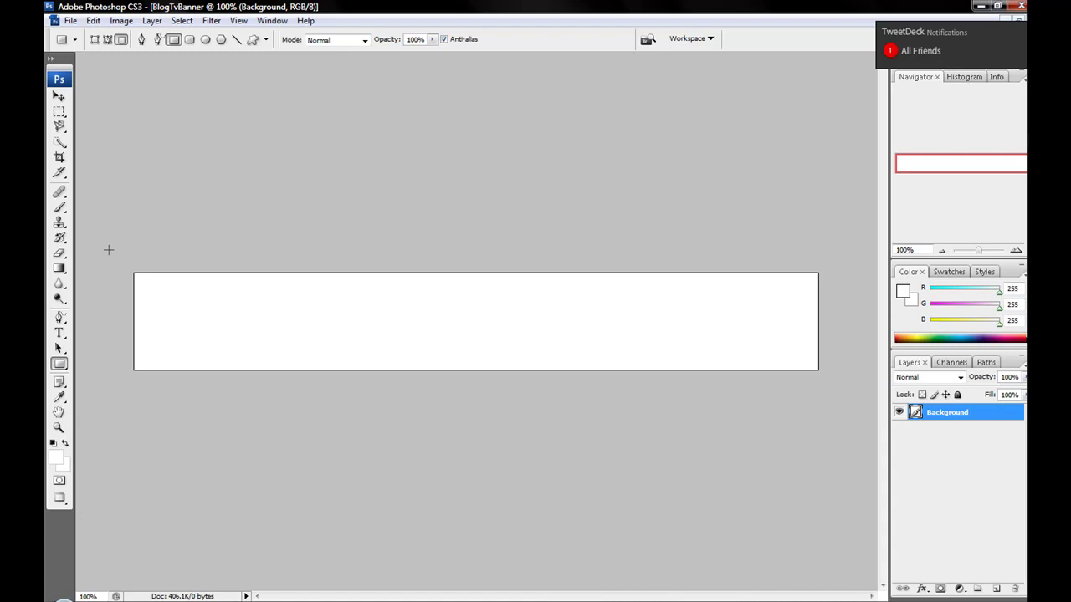
pyautogui.moveTo(108, 249); pyautogui.dragTo(858, 384)
pyautogui.click(55, 456)
pyautogui.moveTo(698, 162); pyautogui.dragTo(725, 263)
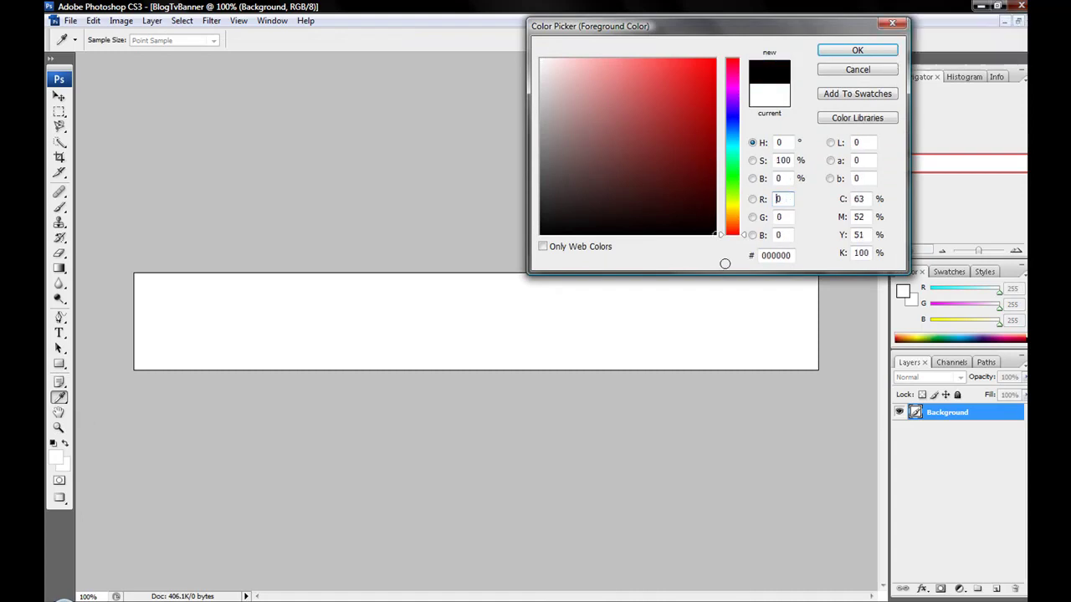
pyautogui.click(858, 52)
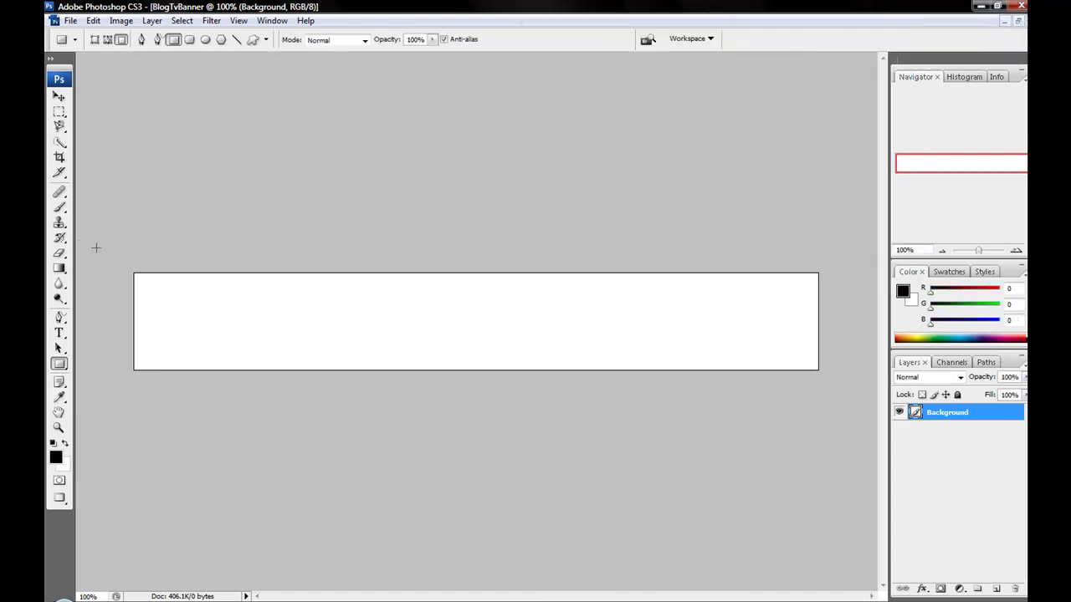
pyautogui.moveTo(111, 250); pyautogui.dragTo(820, 406)
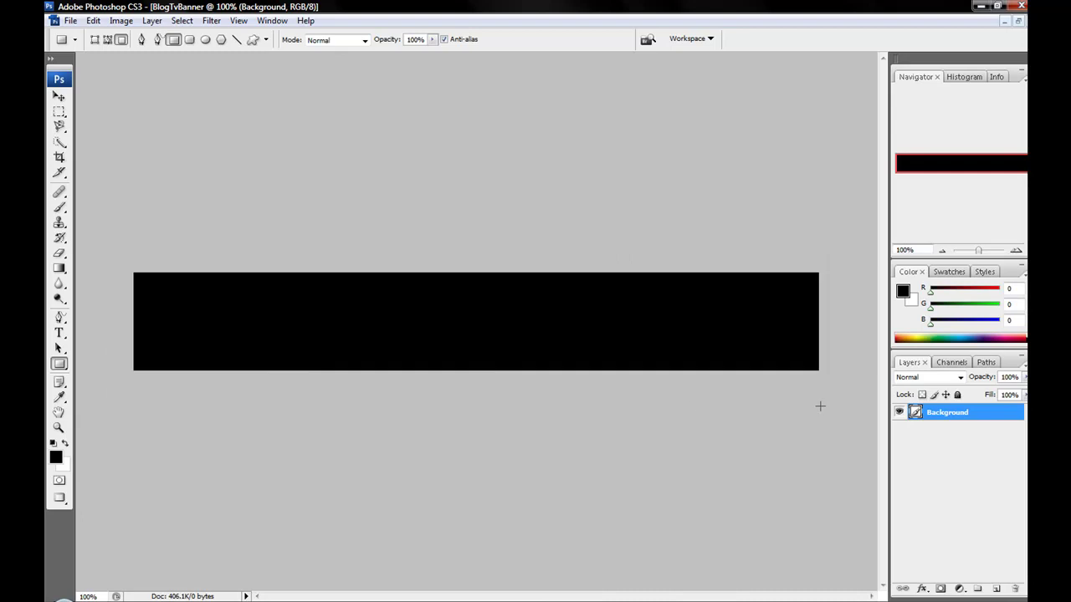
# Step: Type 'itechhh' in pure red (#ff0000) on the banner's left side and select the line
pyautogui.click(59, 332)
pyautogui.click(249, 309)
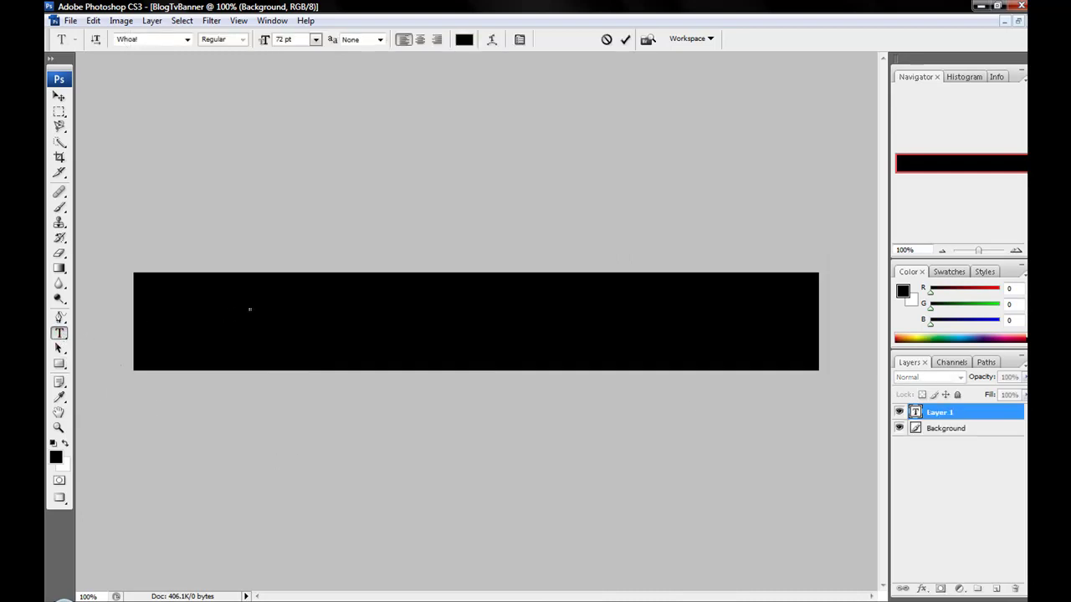
pyautogui.write('B')
pyautogui.click(466, 40)
pyautogui.moveTo(640, 180); pyautogui.dragTo(716, 58)
pyautogui.click(828, 52)
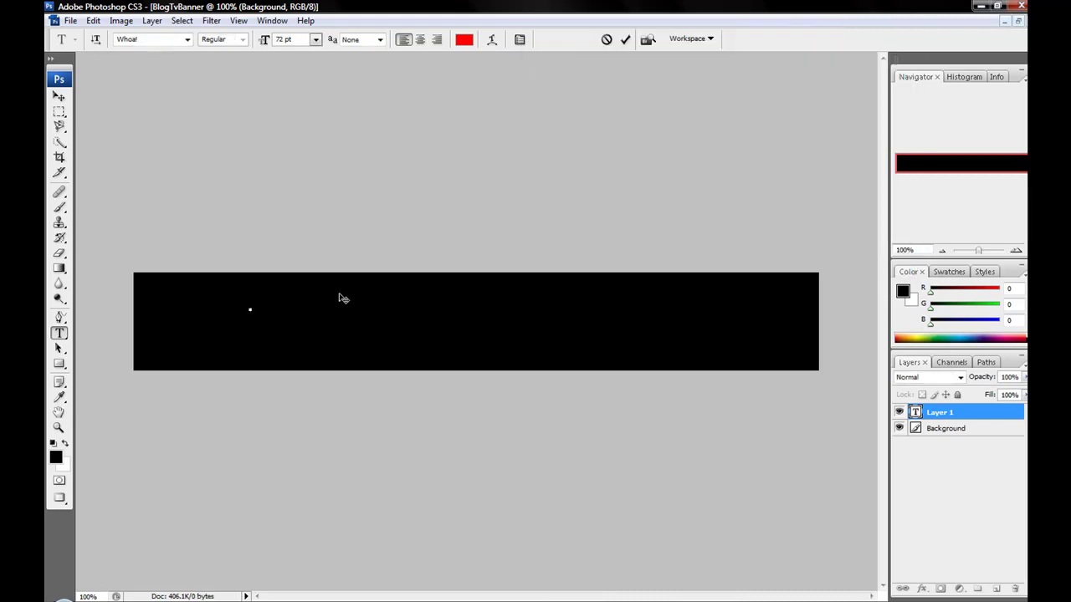
pyautogui.write('itechhh')
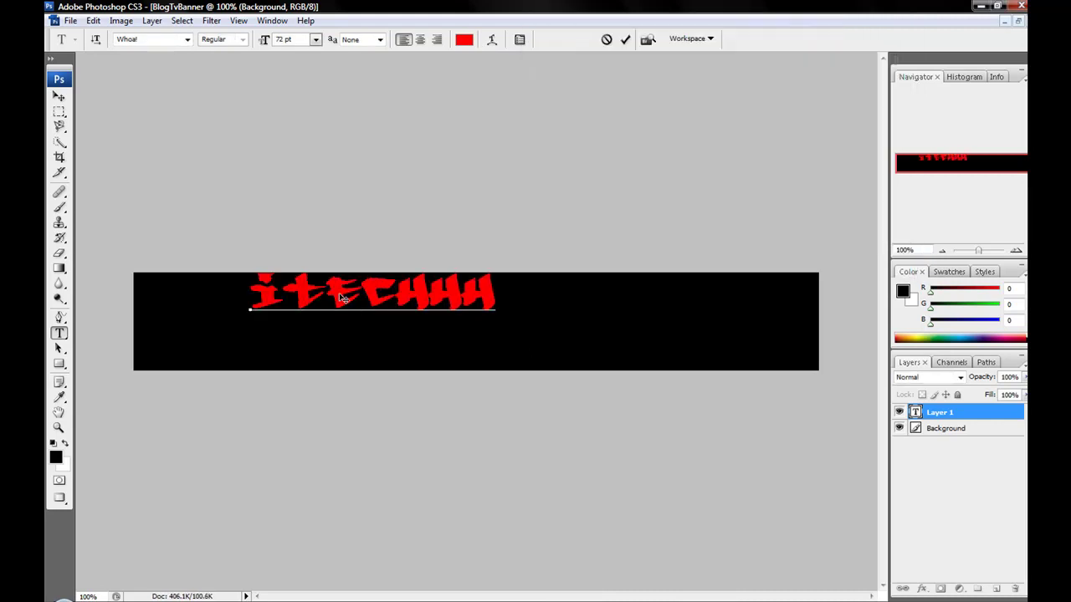
pyautogui.moveTo(249, 293); pyautogui.dragTo(572, 301)
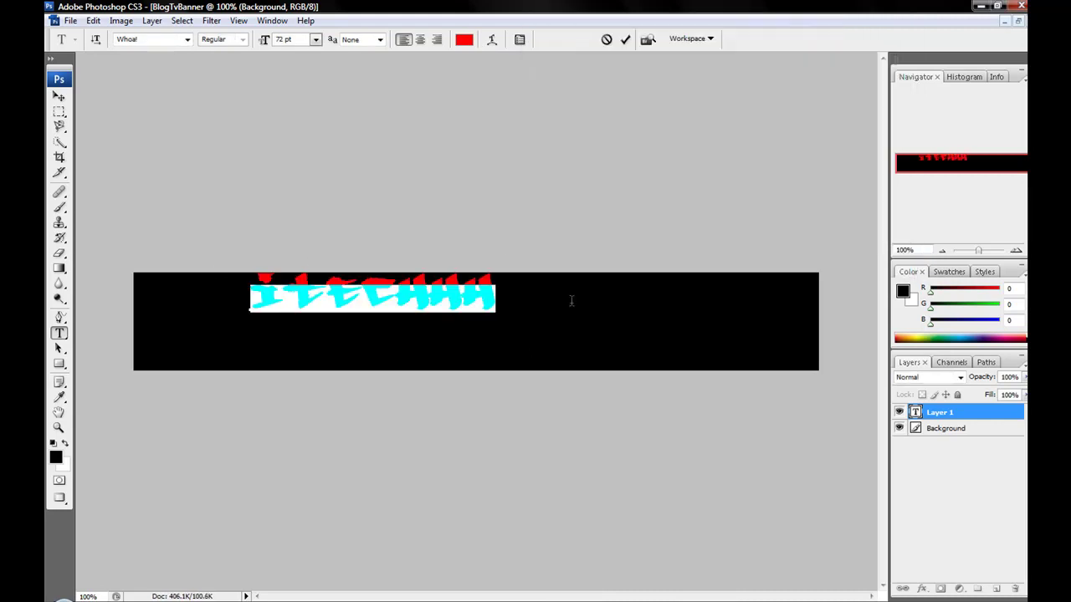
# Step: Change the selected text to the Pokemon Hollow font at 150 pt
pyautogui.click(187, 39)
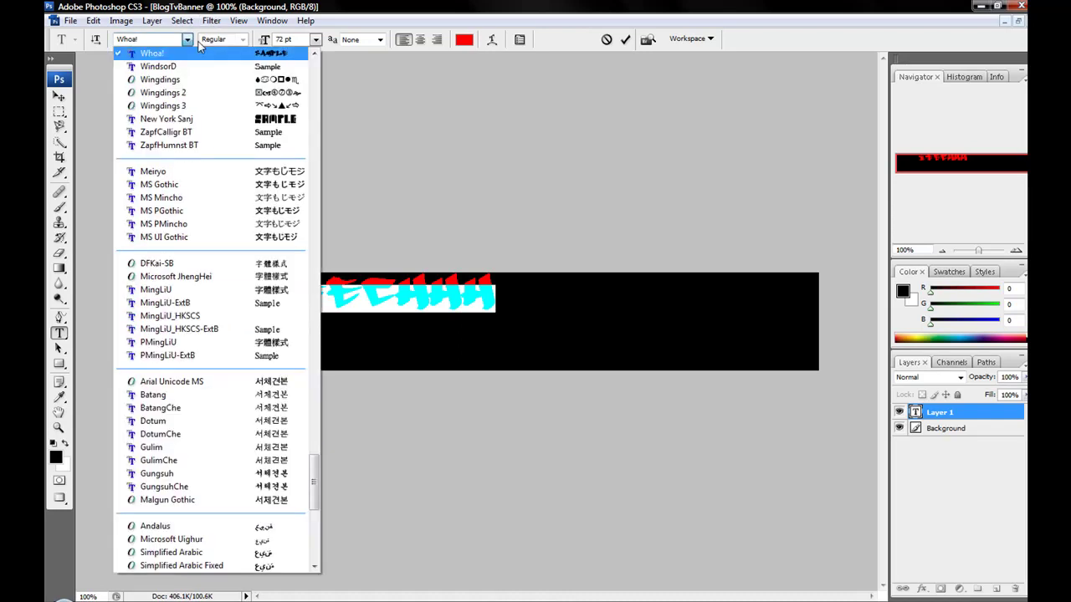
pyautogui.moveTo(313, 476); pyautogui.dragTo(315, 338)
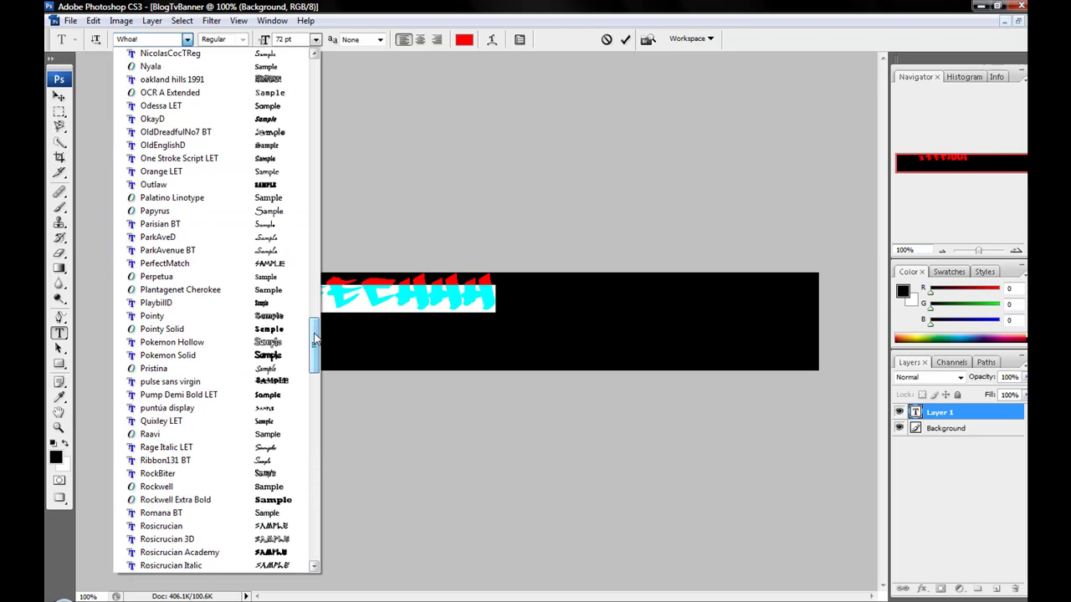
pyautogui.click(289, 343)
pyautogui.click(316, 40)
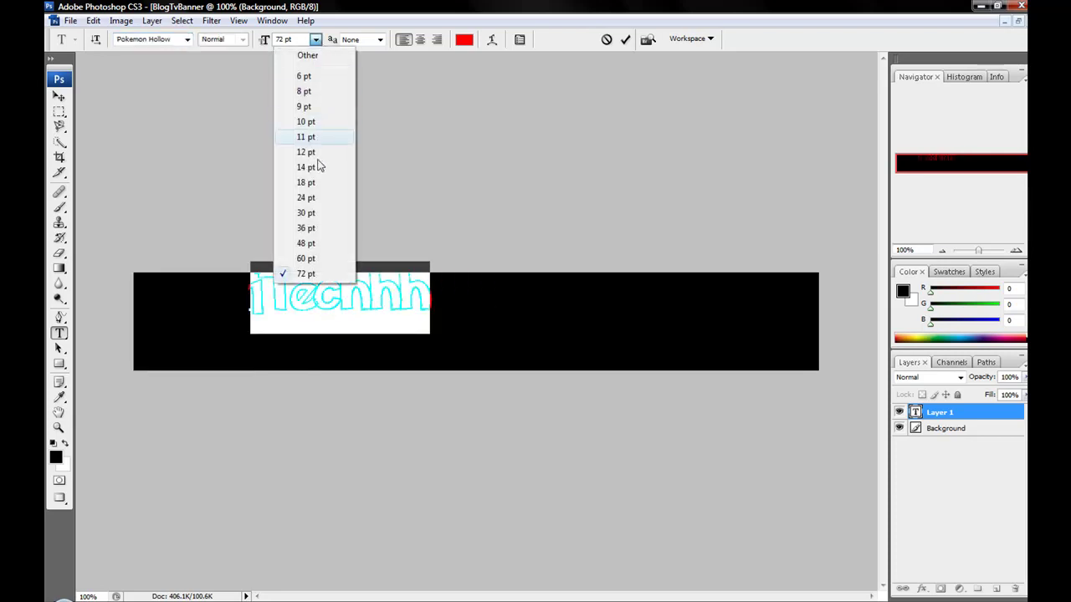
pyautogui.click(302, 36)
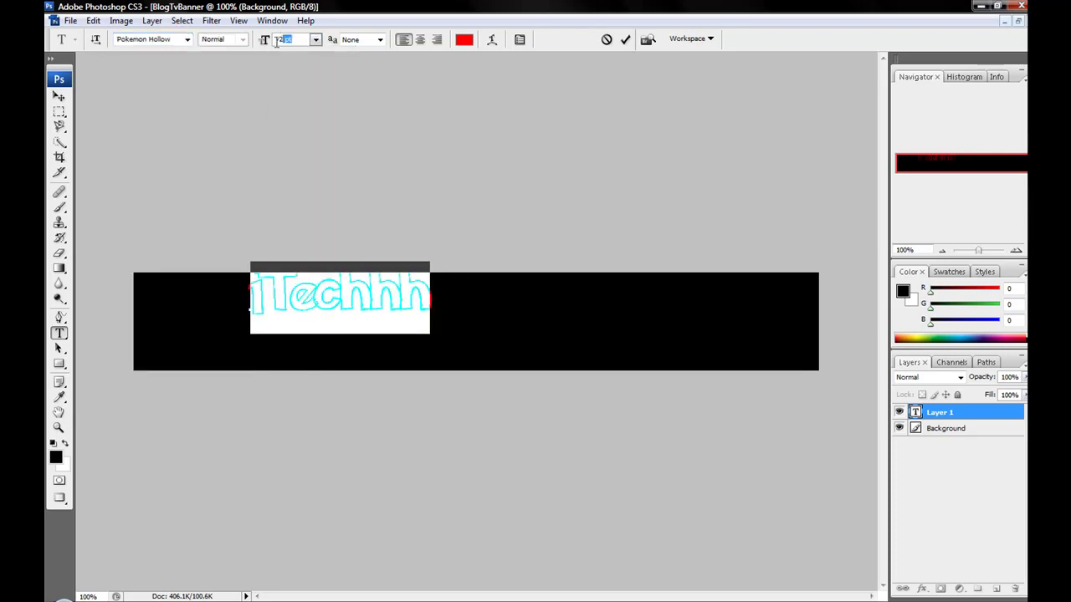
pyautogui.click(263, 41)
pyautogui.write('150')
pyautogui.press('Return')
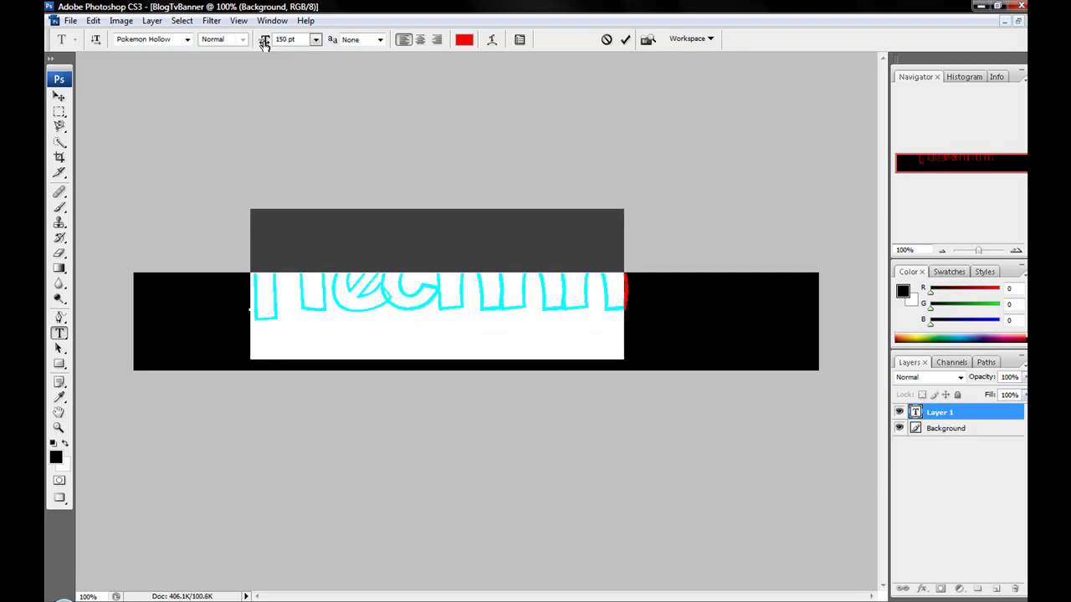
# Step: Move the iTechhh text lower on the banner and commit the edit
pyautogui.moveTo(378, 500); pyautogui.dragTo(377, 516)
pyautogui.click(352, 358)
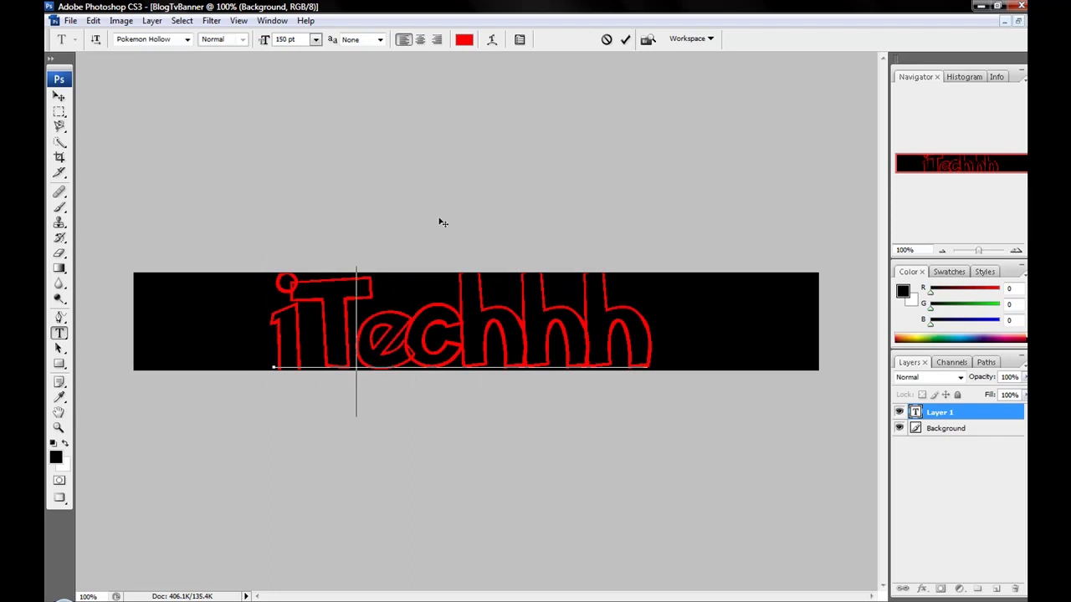
pyautogui.click(945, 413)
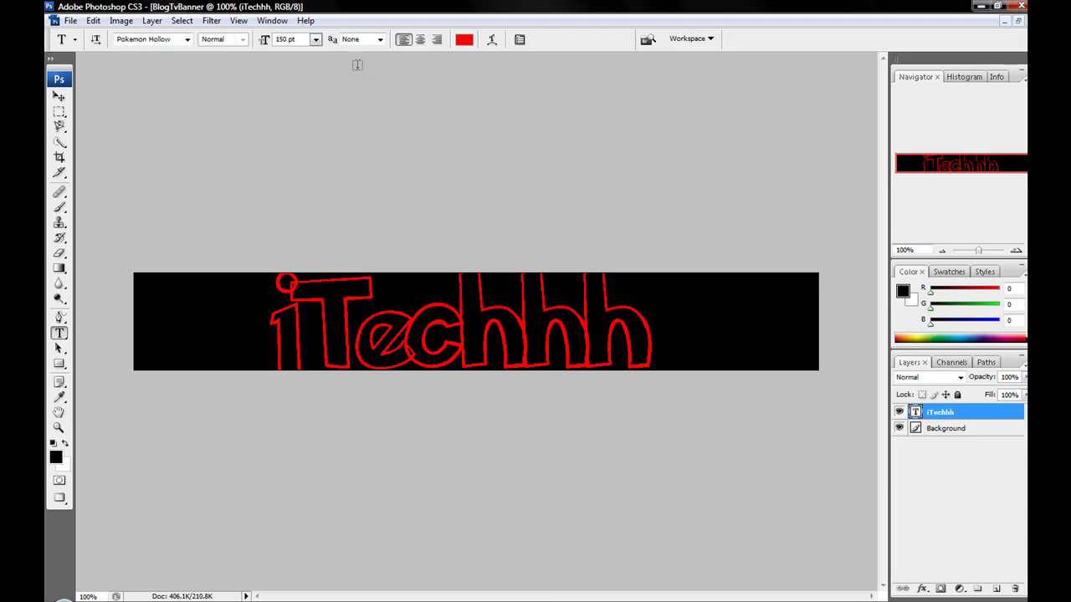
# Step: Show the Animation panel from the Window menu, switch to the Move tool, and duplicate frame 1
pyautogui.click(270, 21)
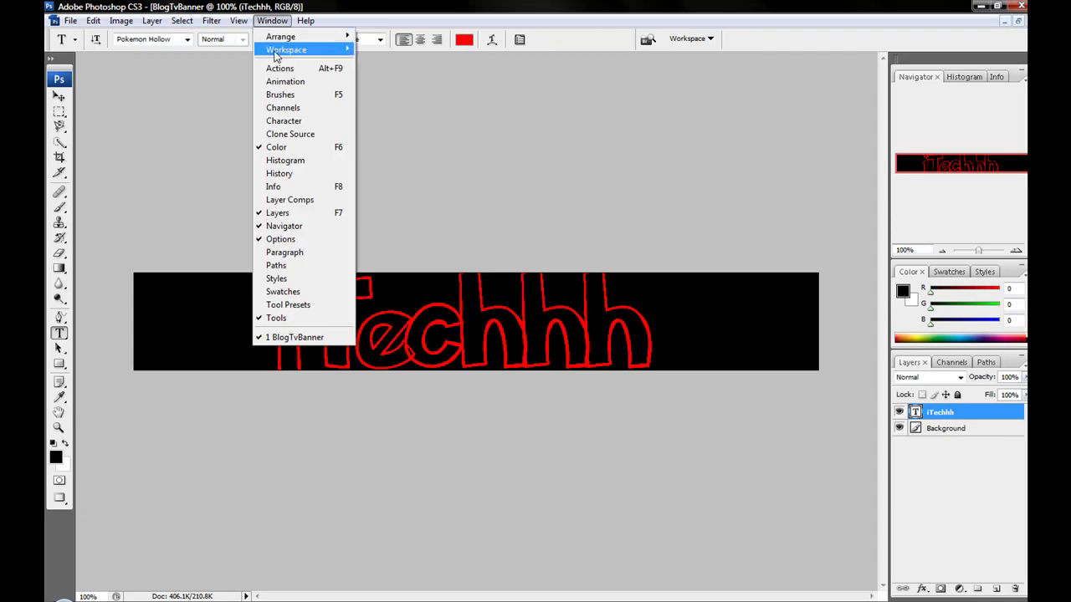
pyautogui.click(281, 82)
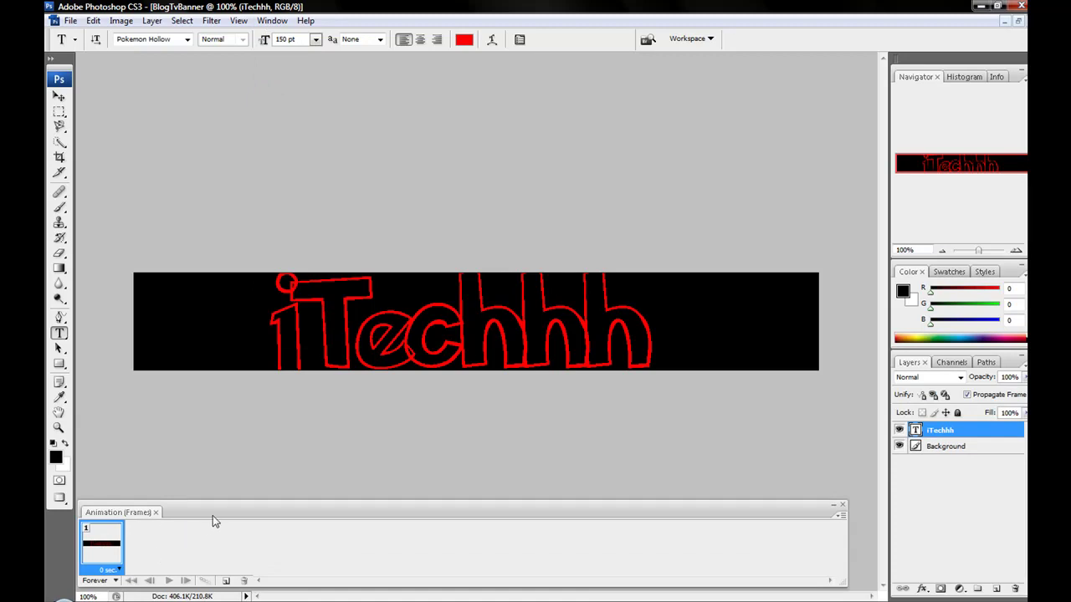
pyautogui.moveTo(217, 513)
pyautogui.mouseDown()
pyautogui.moveTo(217, 458)
pyautogui.moveTo(219, 515)
pyautogui.mouseUp()
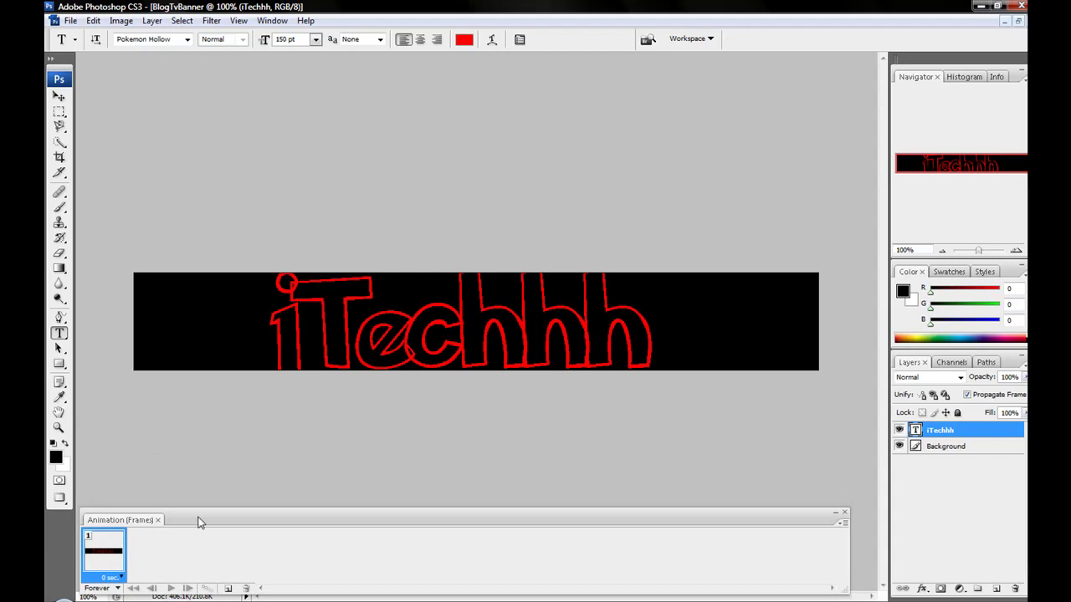
pyautogui.press('v')
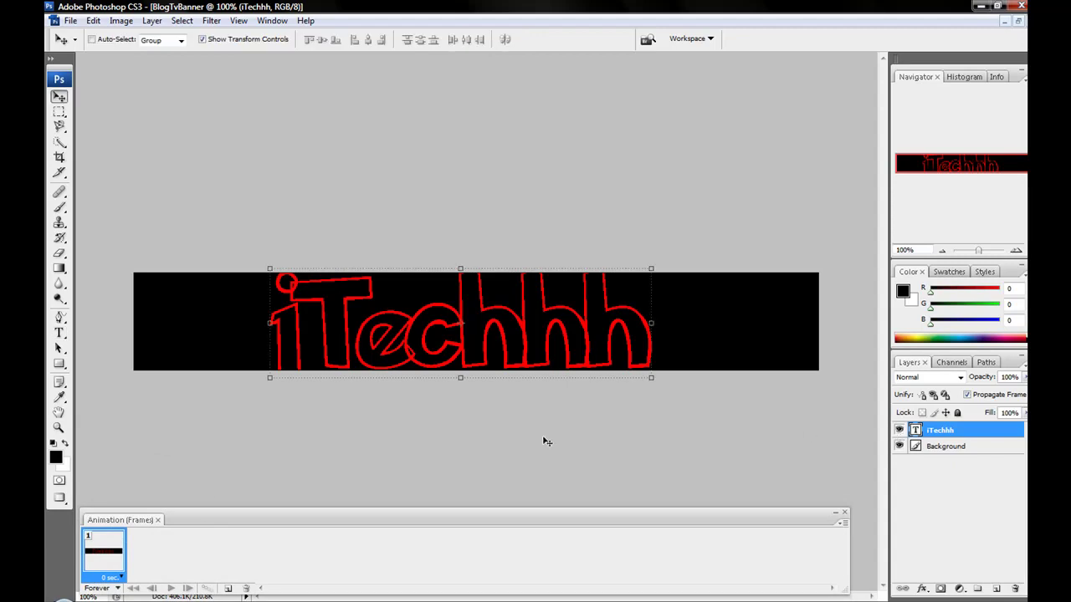
pyautogui.click(226, 591)
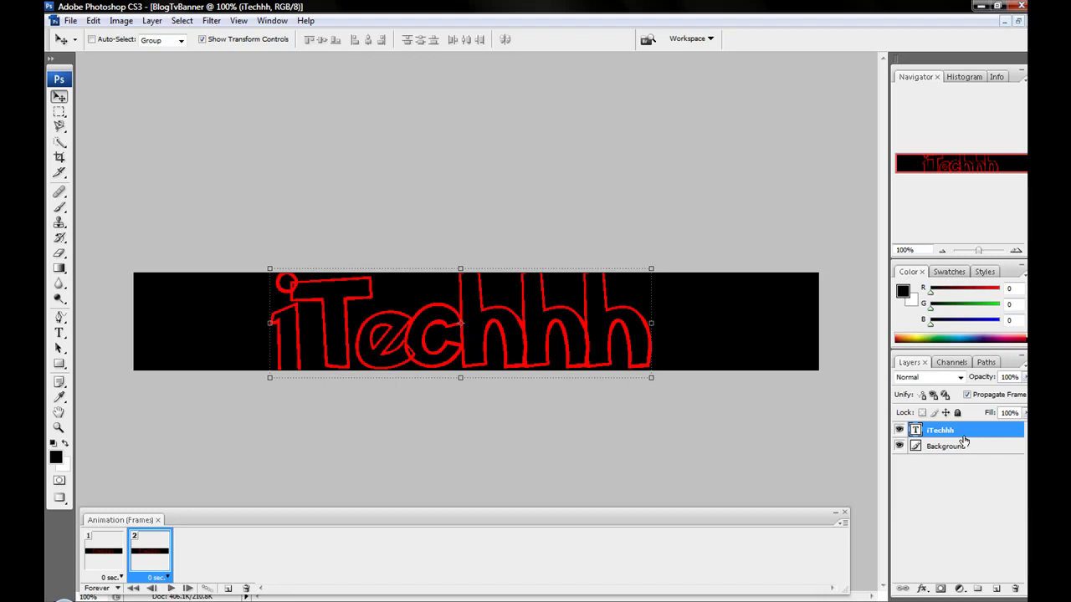
# Step: Add an enlarged Outer Glow to the iTechhh layer and lower its opacity to 14%
pyautogui.doubleClick(991, 434)
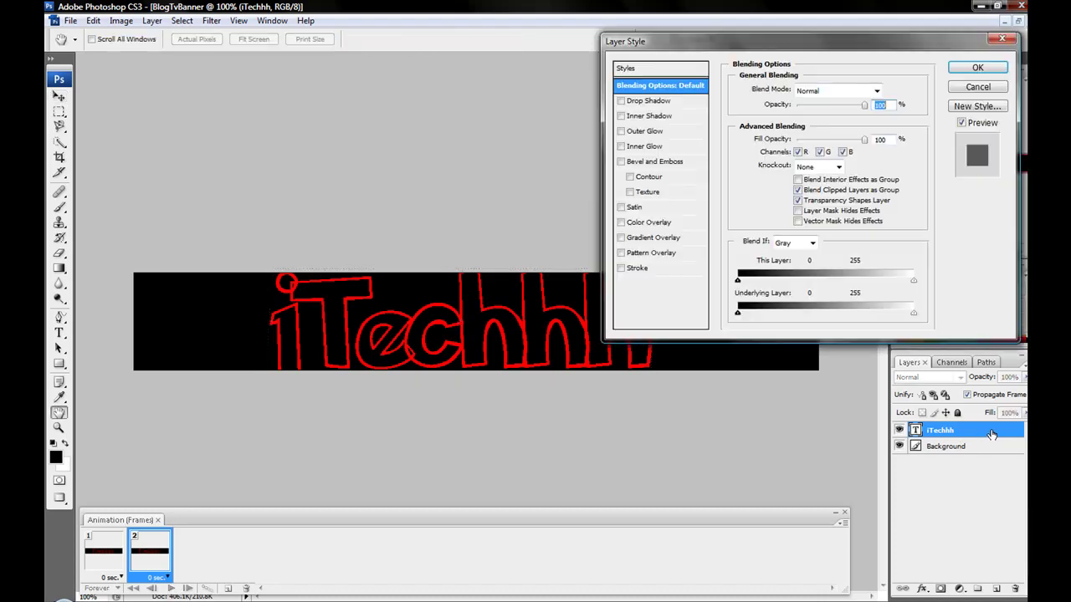
pyautogui.click(639, 130)
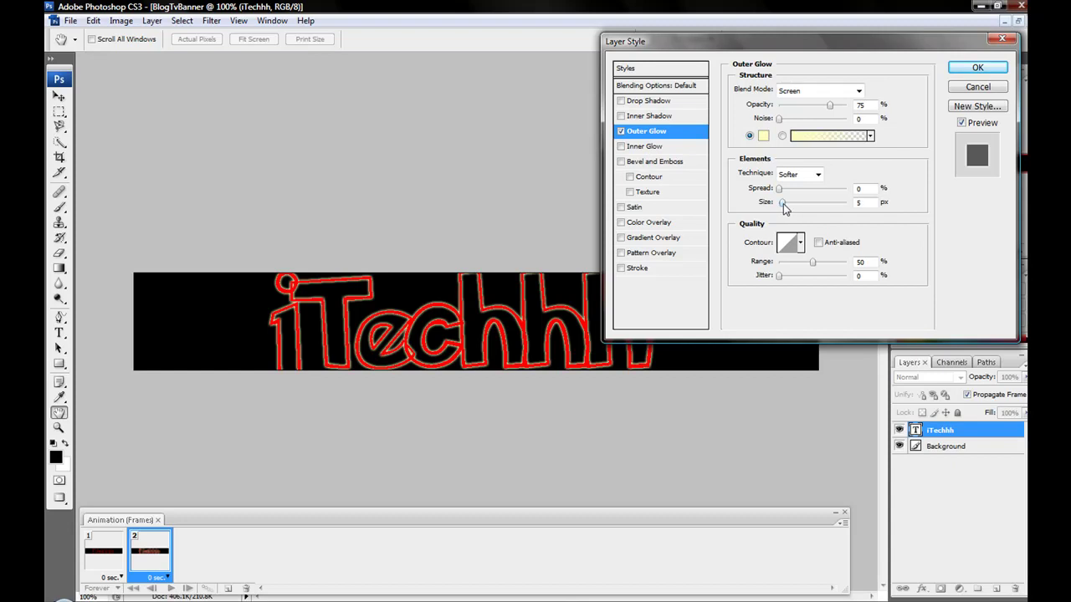
pyautogui.moveTo(783, 207); pyautogui.dragTo(787, 209)
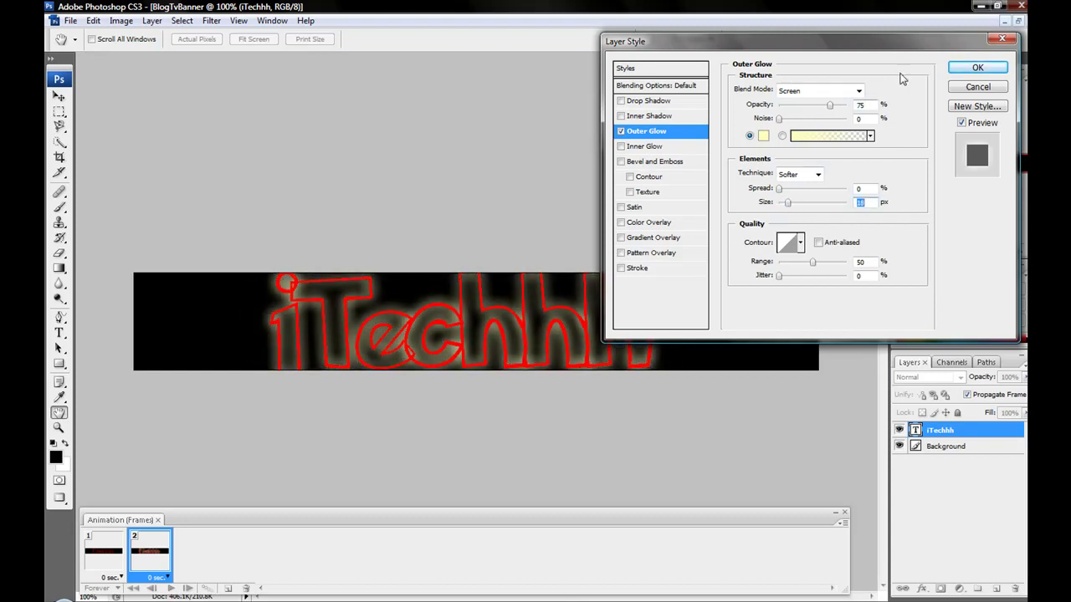
pyautogui.click(977, 68)
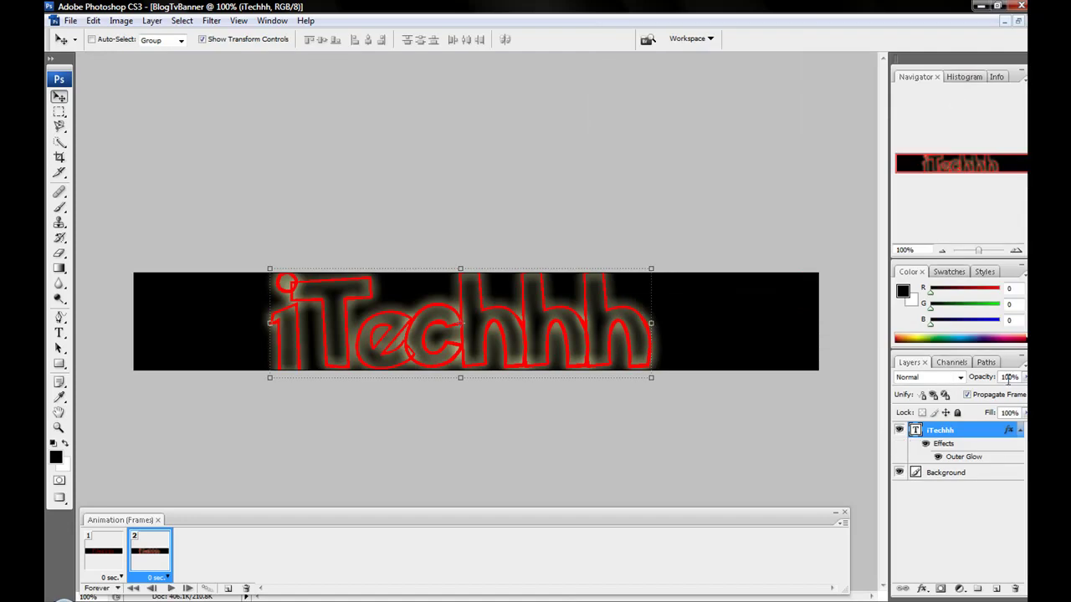
pyautogui.click(1024, 377)
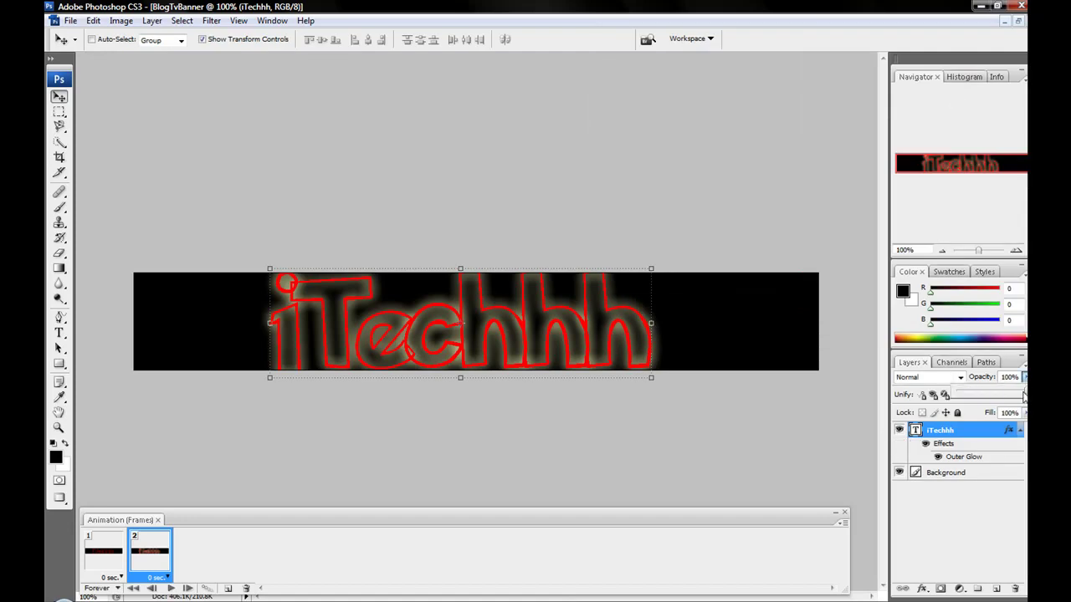
pyautogui.moveTo(1024, 395); pyautogui.dragTo(978, 395)
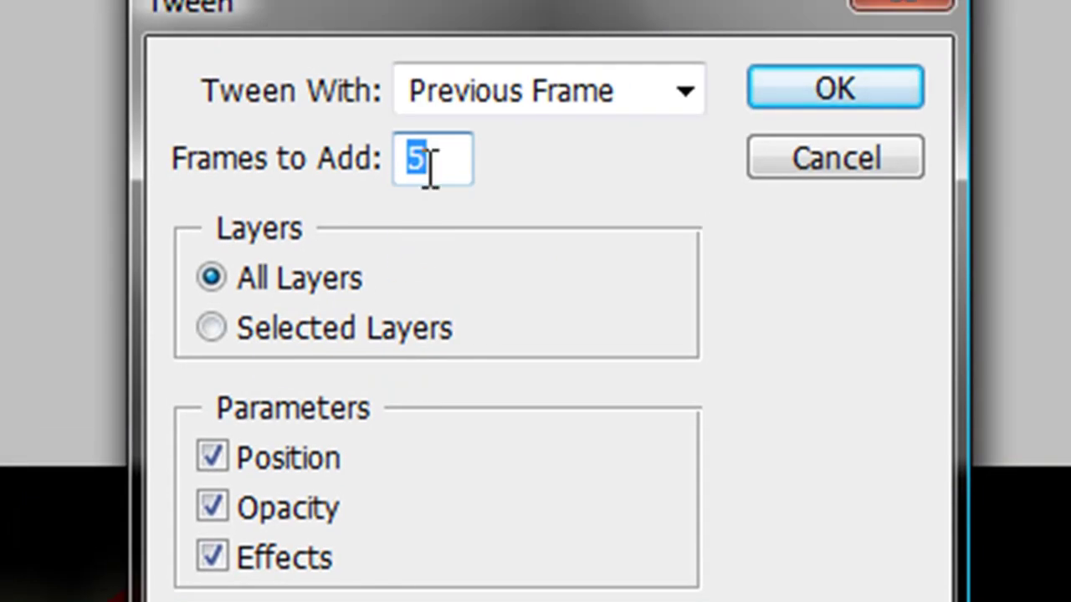
# Step: Tween 10 frames between the two existing frames for a 12-frame fade
pyautogui.click(427, 167)
pyautogui.click(377, 180)
pyautogui.write('10')
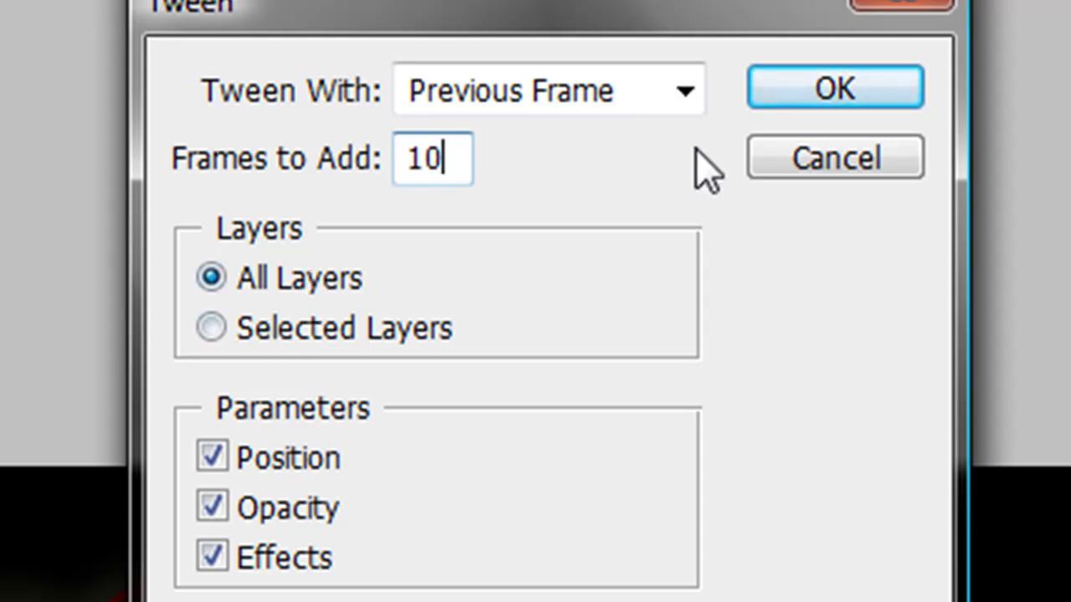
pyautogui.click(837, 109)
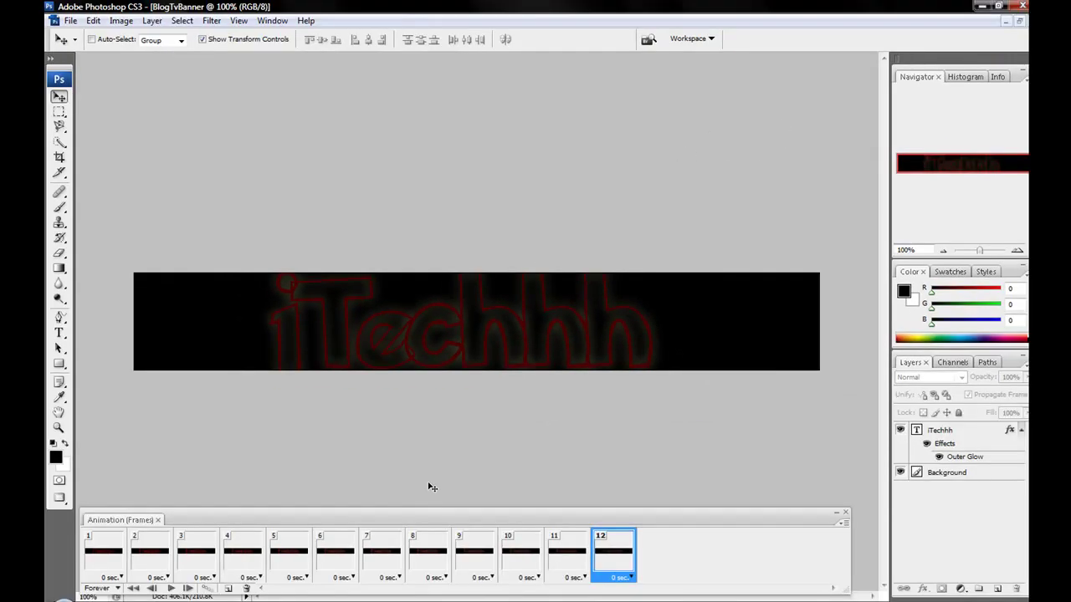
# Step: Preview the fade animation starting from the first frame
pyautogui.click(239, 558)
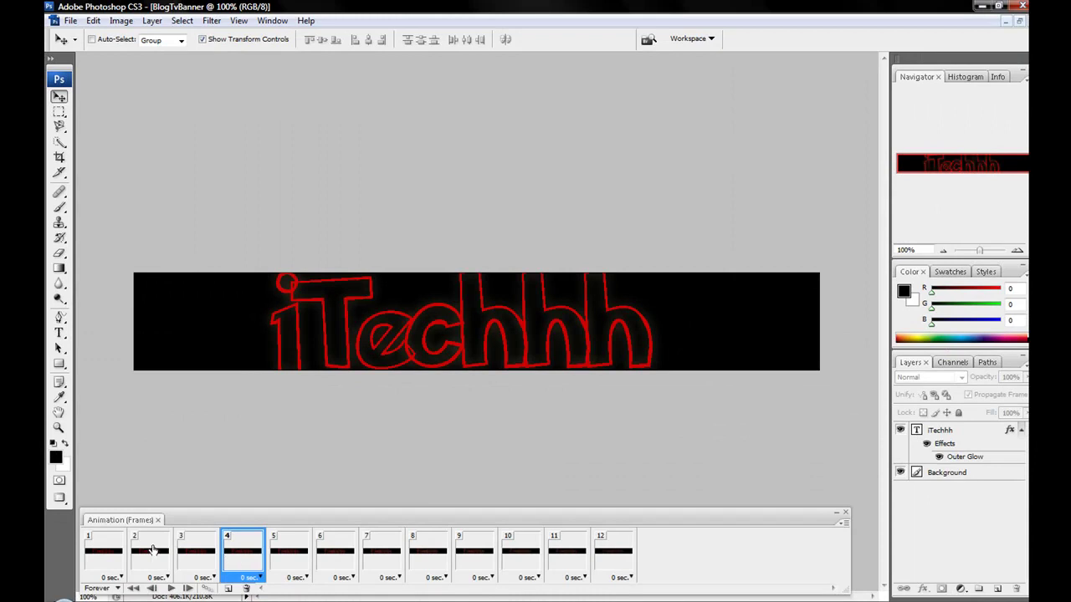
pyautogui.click(115, 559)
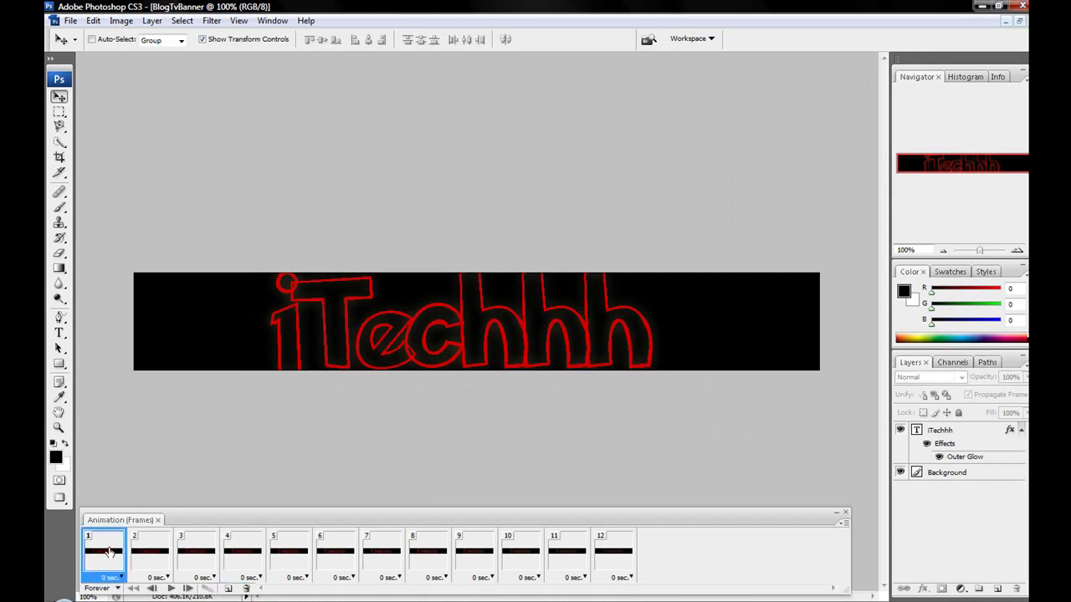
pyautogui.click(170, 589)
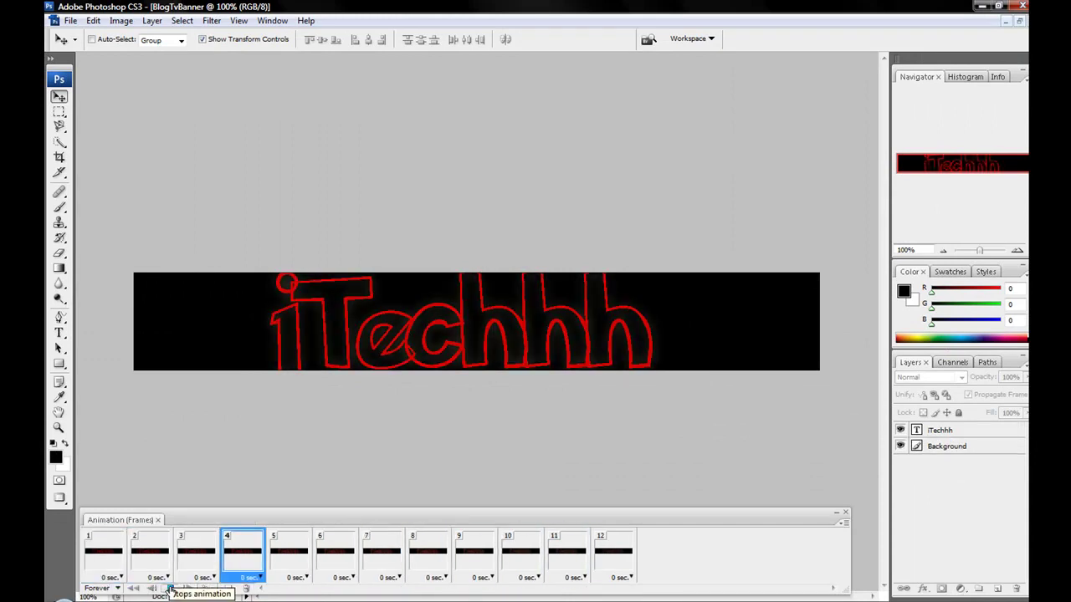
pyautogui.click(170, 589)
# Step: Give frames 1–3 a 0.5 s delay and frame 4 a 1 s delay, then replay the animation
pyautogui.click(114, 577)
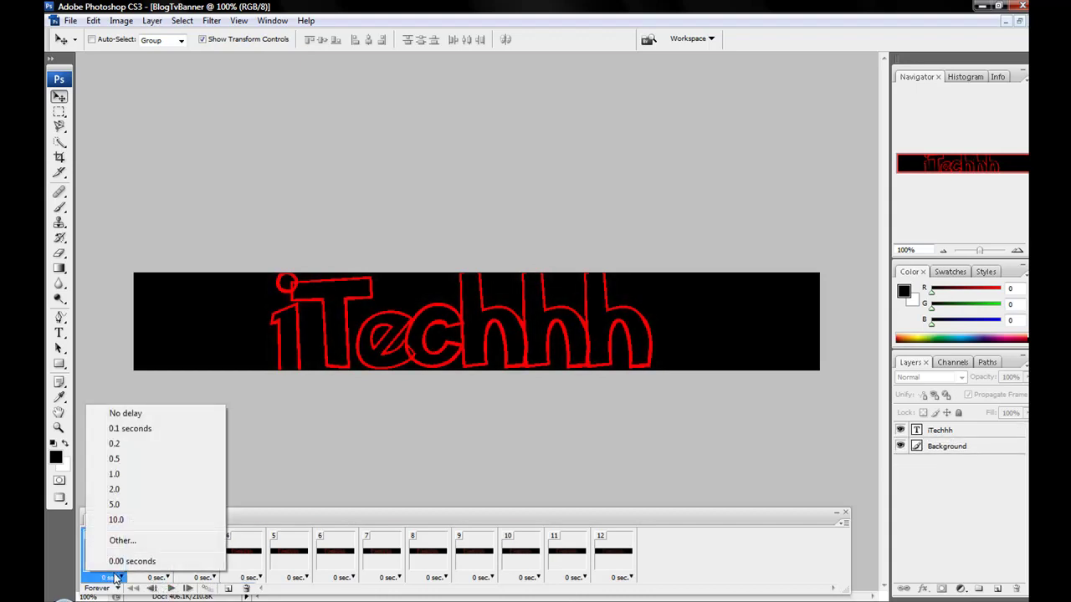
pyautogui.click(147, 460)
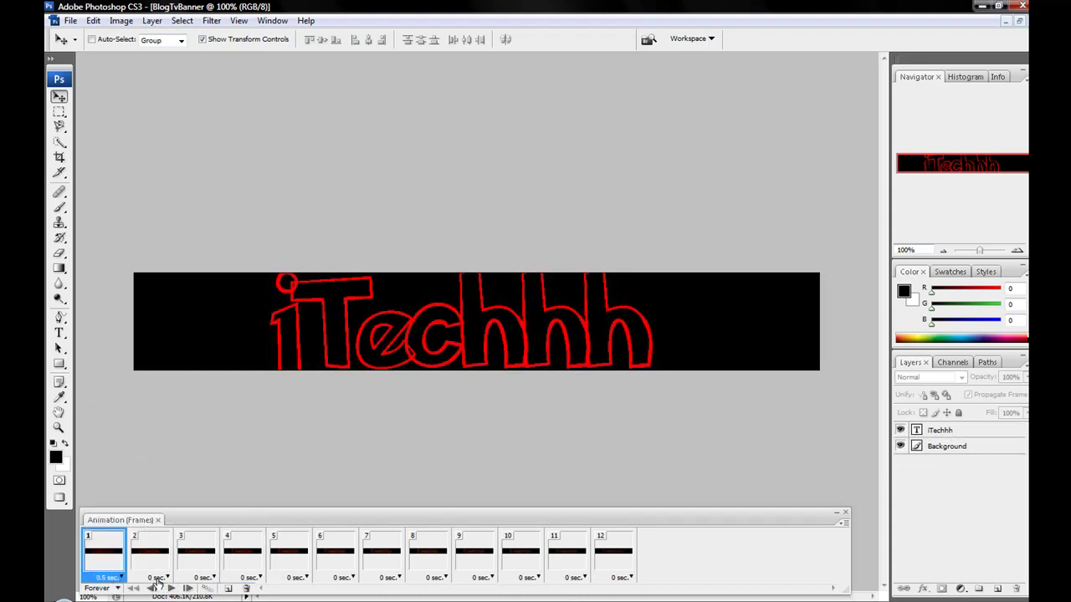
pyautogui.click(157, 575)
pyautogui.click(159, 577)
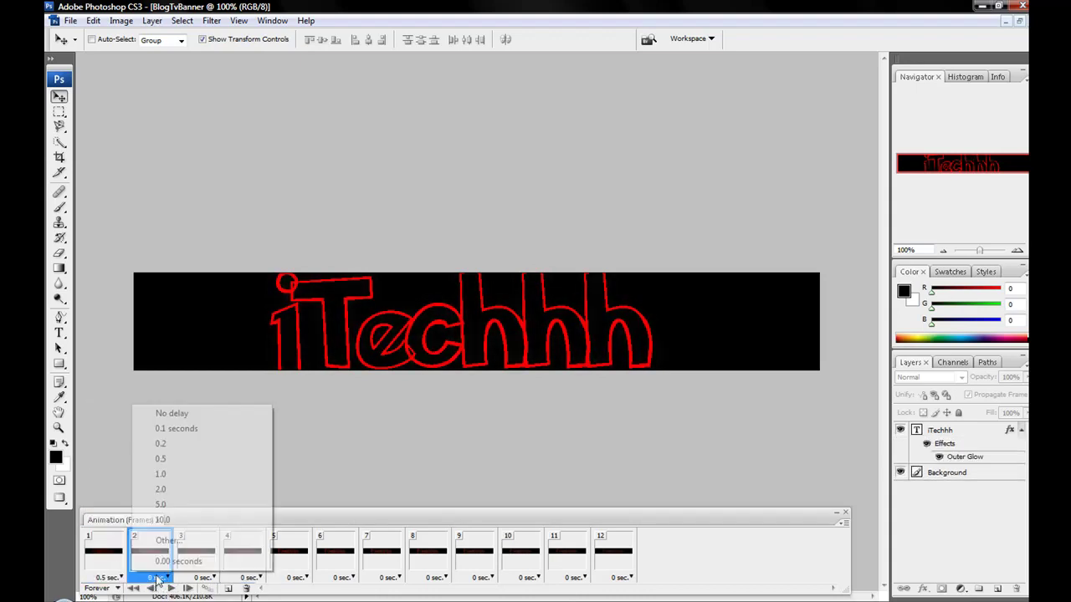
pyautogui.click(173, 463)
pyautogui.click(201, 577)
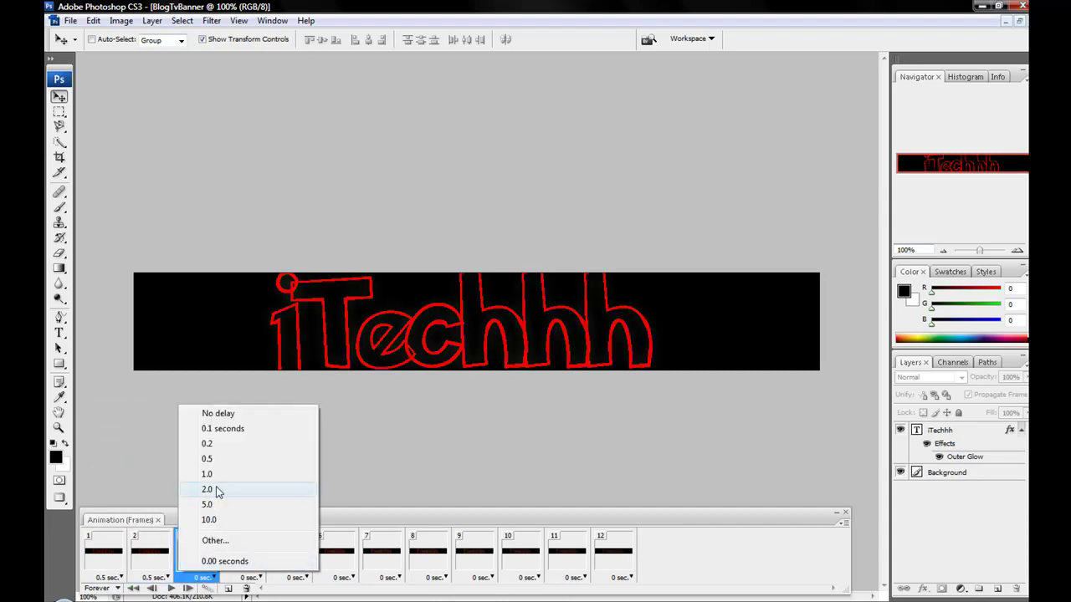
pyautogui.click(224, 460)
pyautogui.click(248, 577)
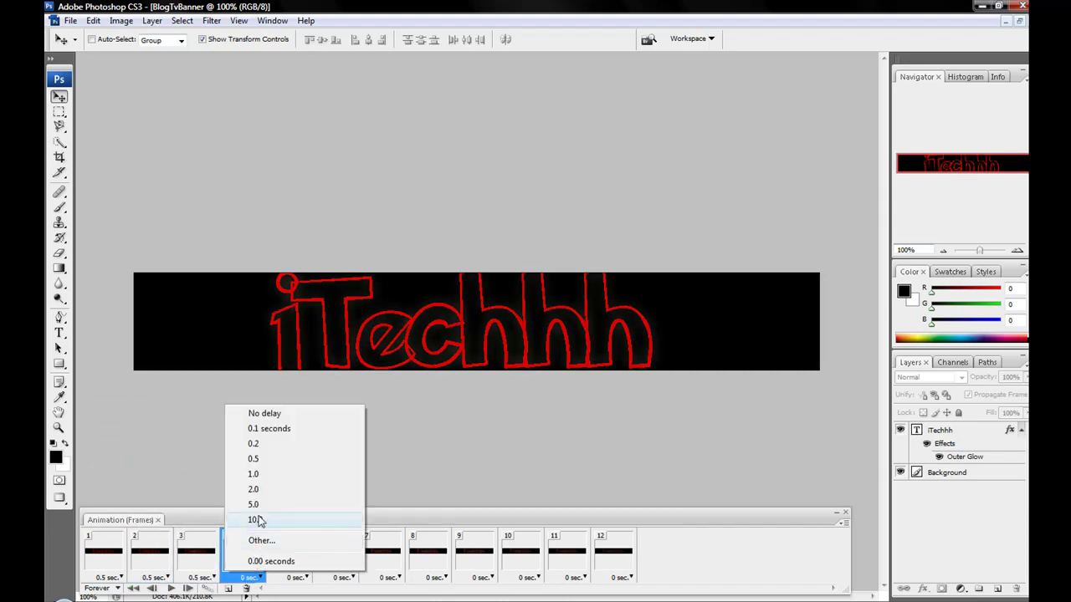
pyautogui.click(261, 474)
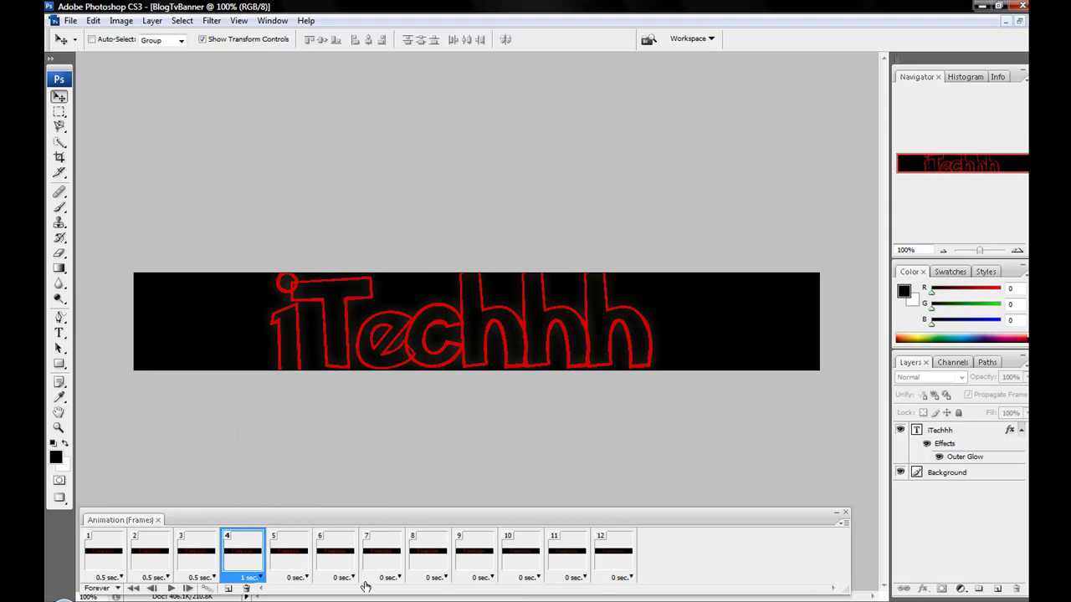
pyautogui.click(170, 589)
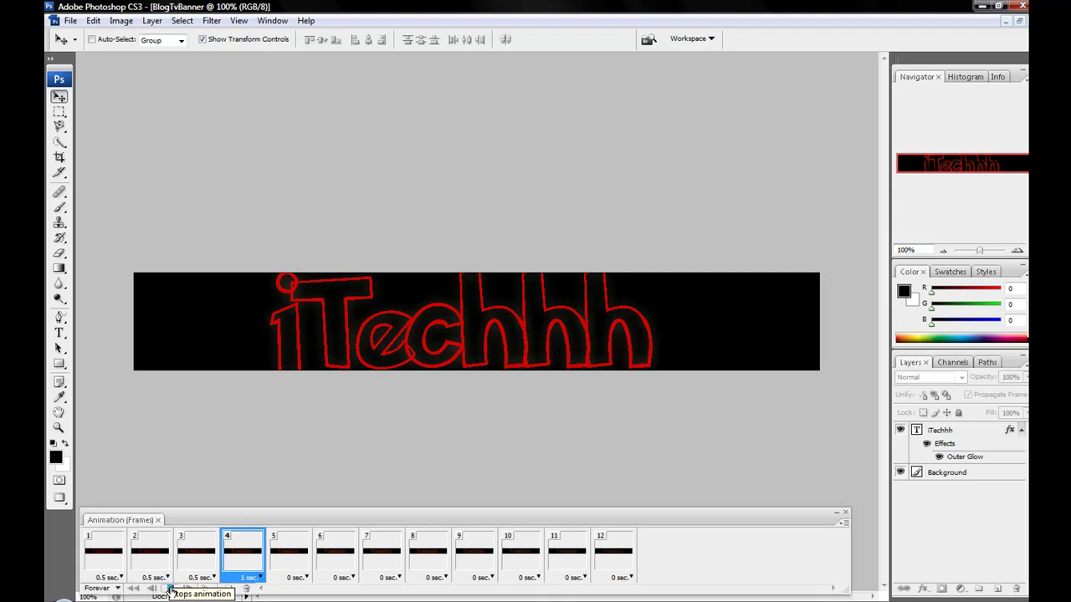
pyautogui.click(170, 590)
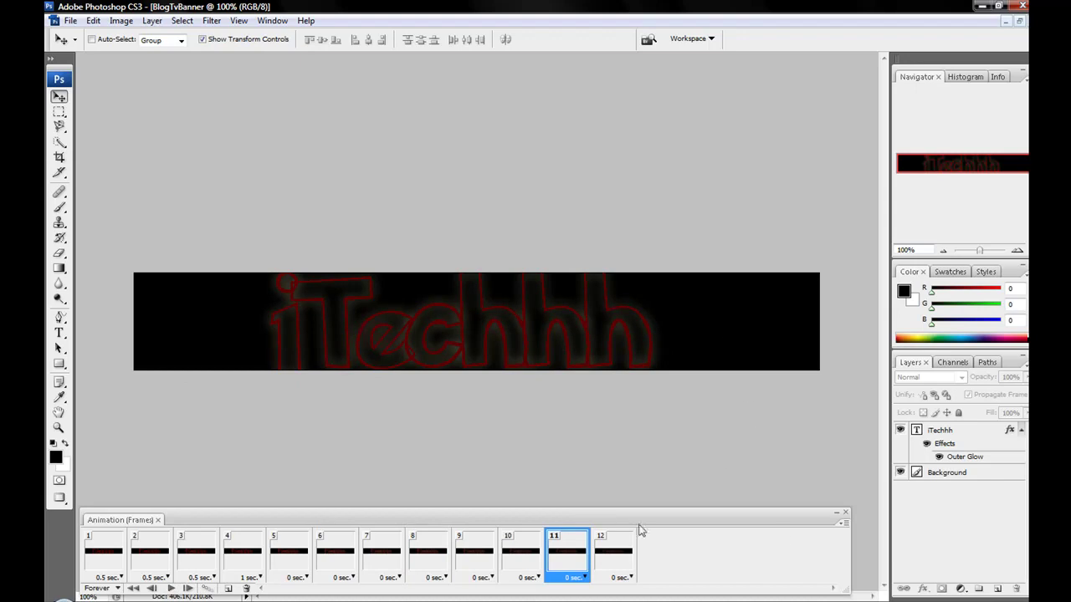
# Step: Close the Animation panel and bring up the File menu to reach Save for Web & Devices
pyautogui.click(157, 520)
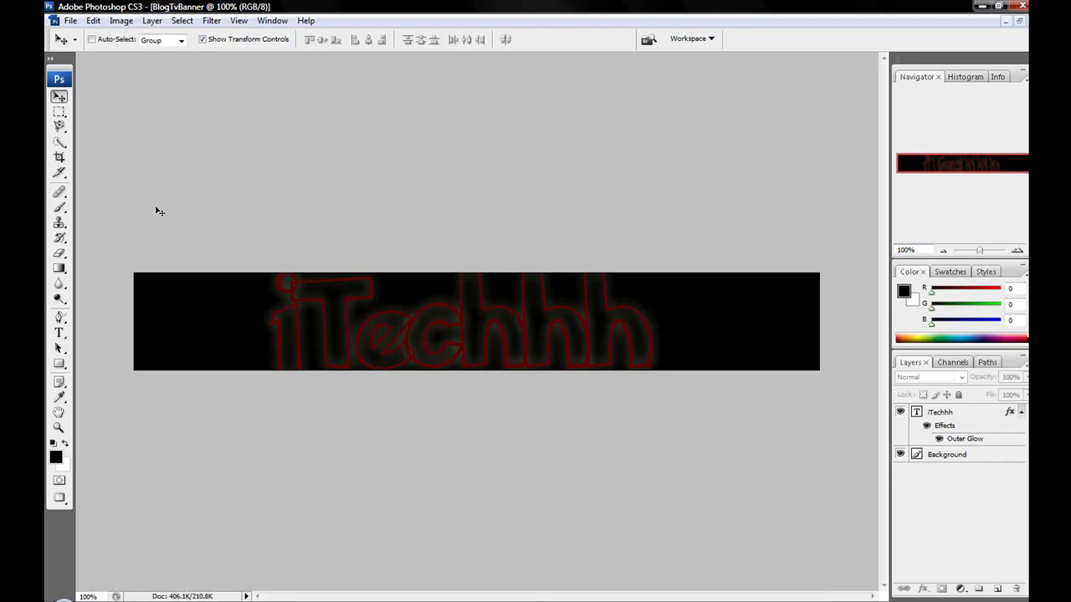
pyautogui.click(71, 22)
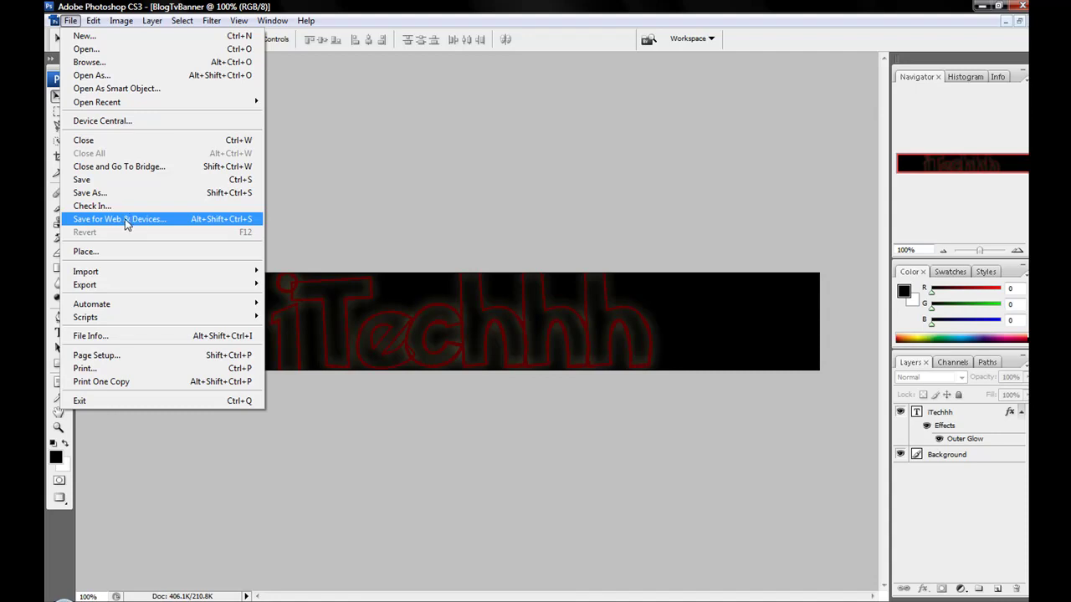
pyautogui.click(71, 20)
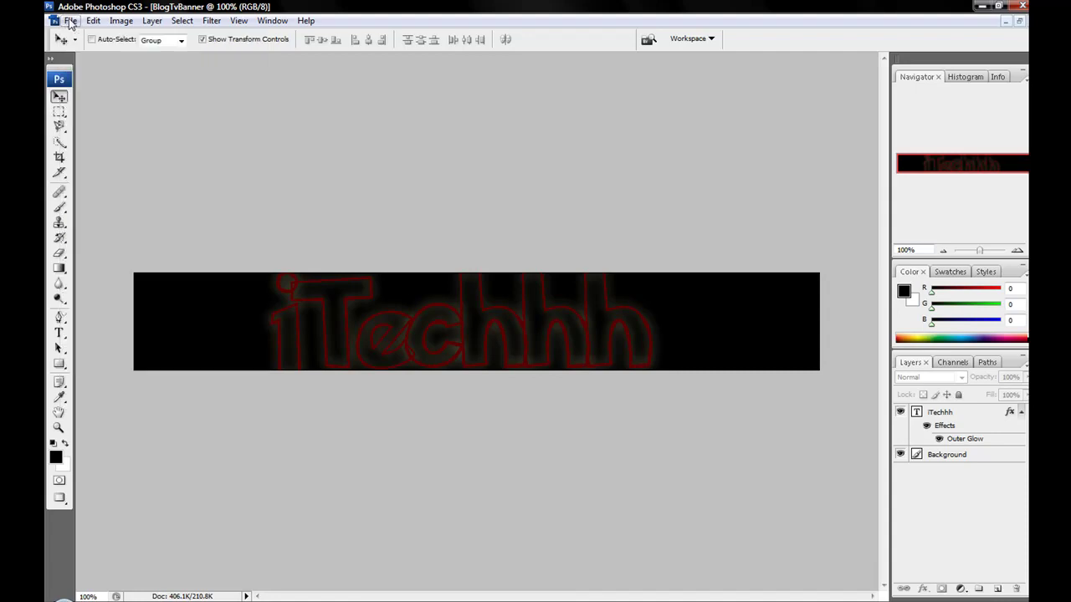
pyautogui.click(70, 20)
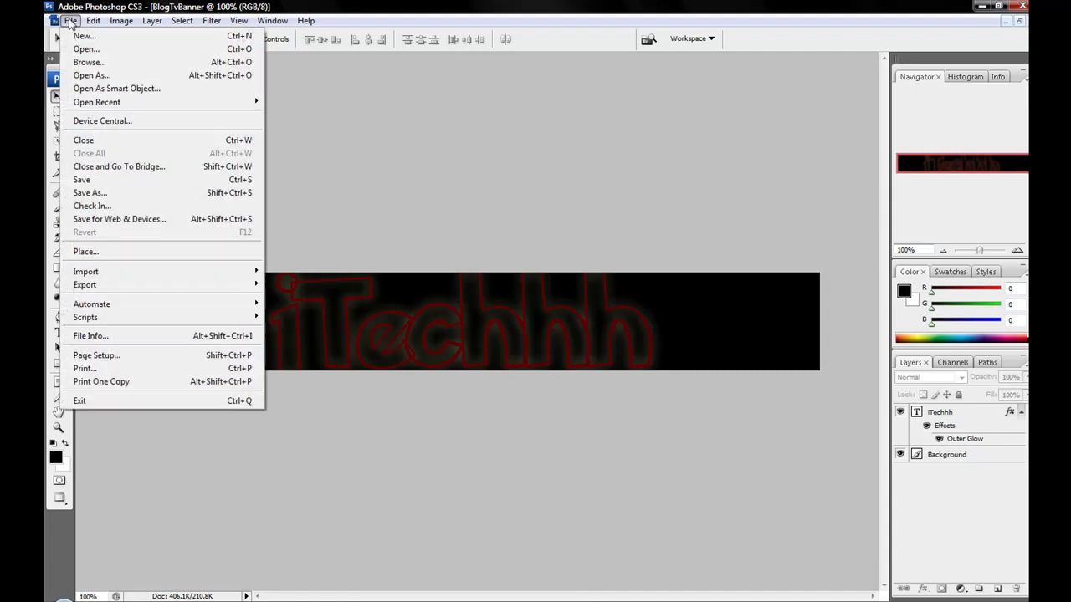
# Step: Open Save for Web & Devices and keep the GIF 128 Dithered preset
pyautogui.click(120, 218)
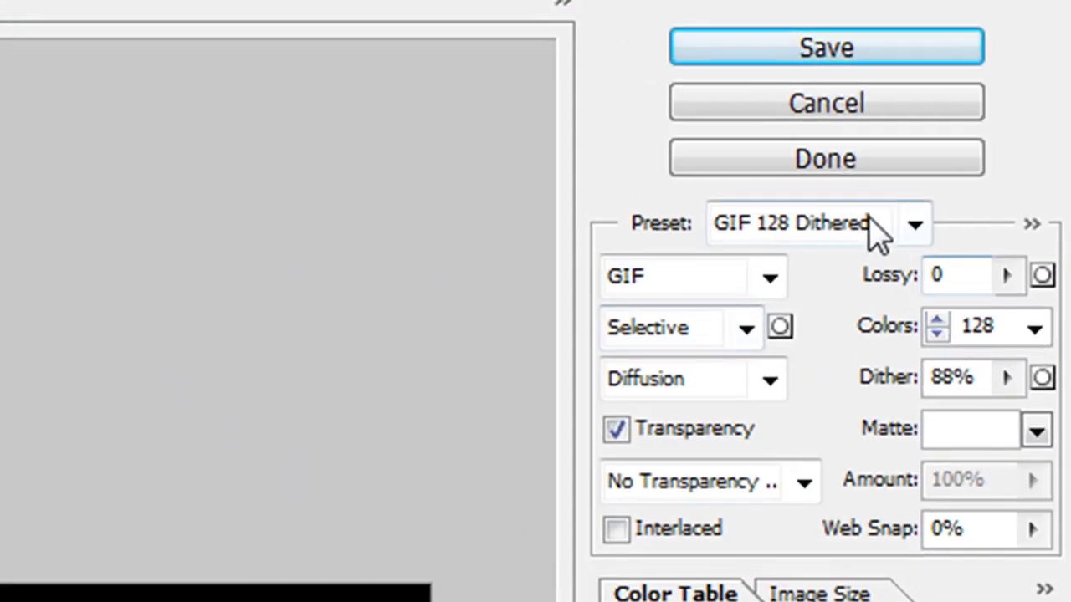
pyautogui.click(958, 109)
pyautogui.click(879, 234)
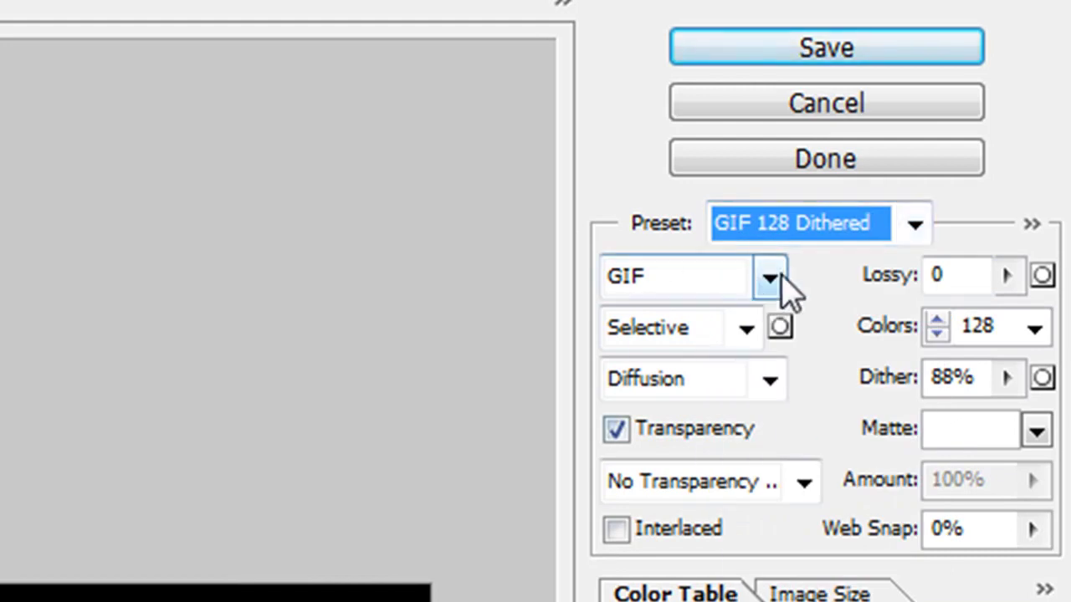
pyautogui.click(842, 229)
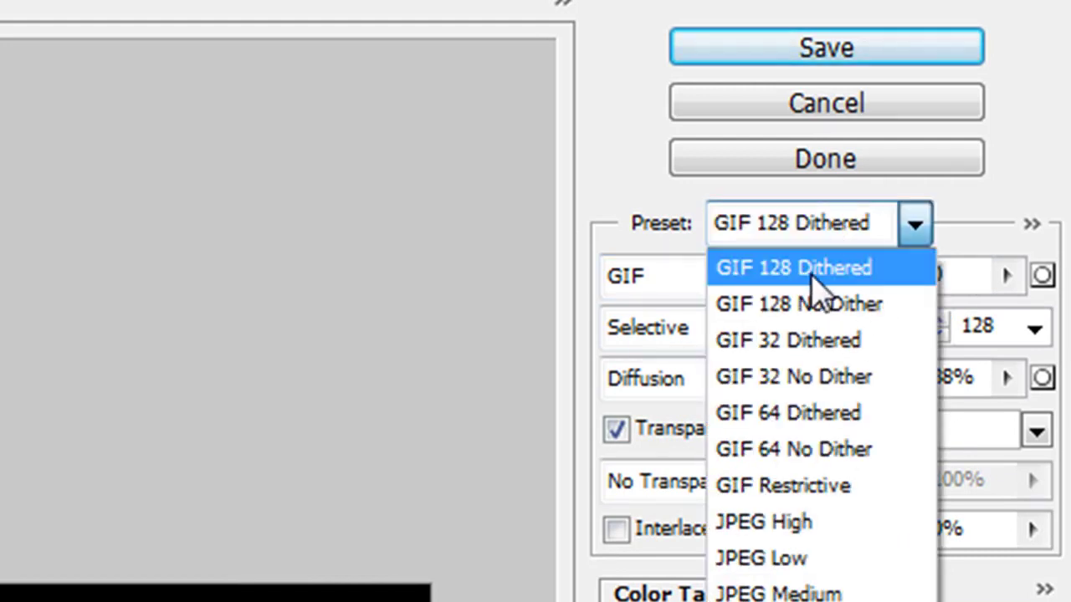
pyautogui.click(811, 269)
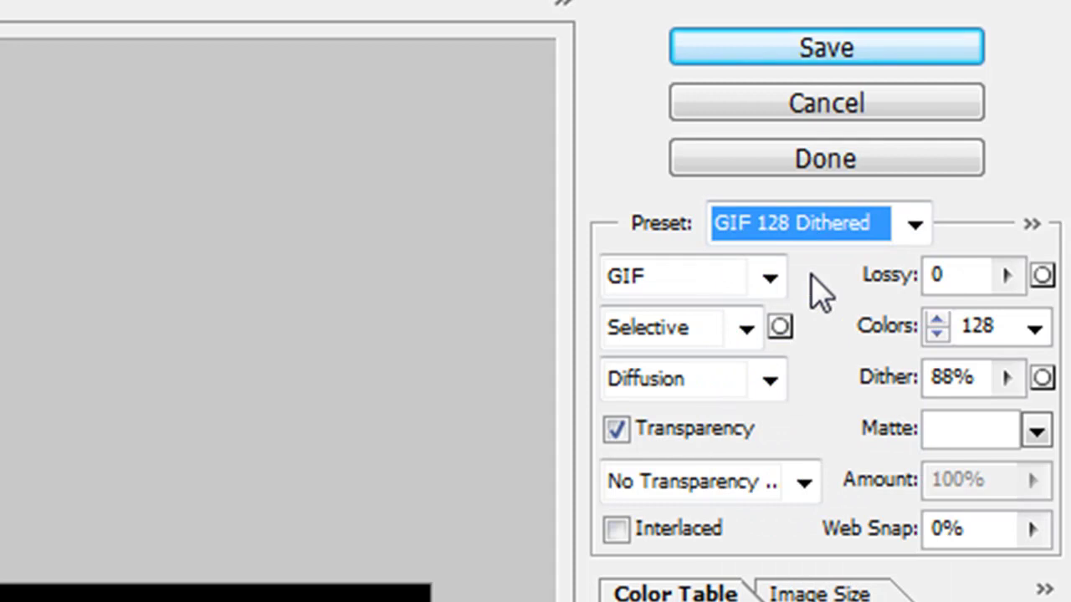
# Step: Save the optimized banner with file type Images Only (*.gif)
pyautogui.click(828, 52)
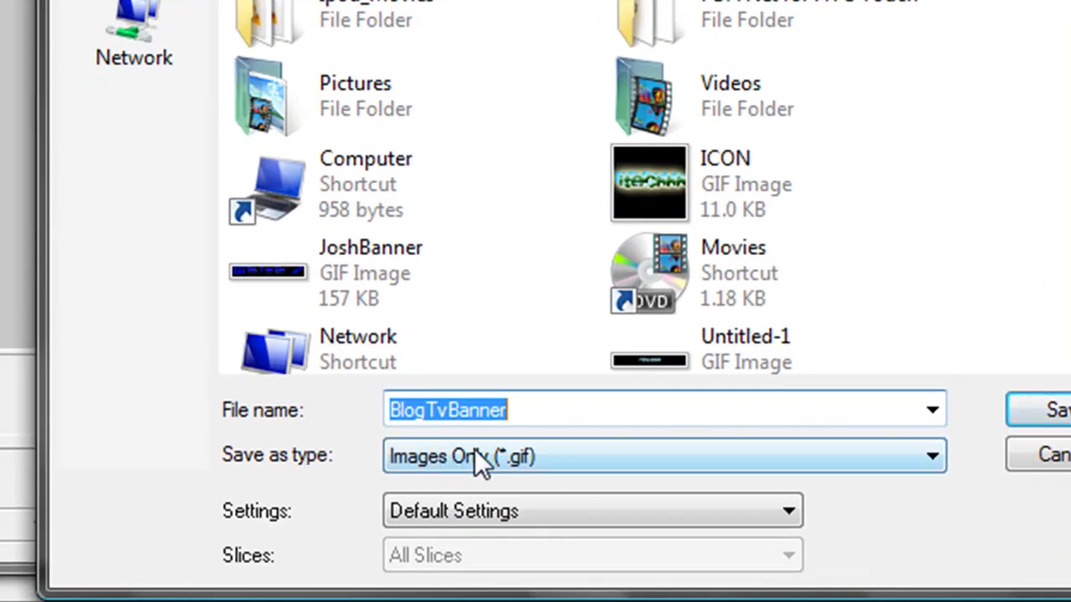
pyautogui.click(537, 457)
pyautogui.click(532, 508)
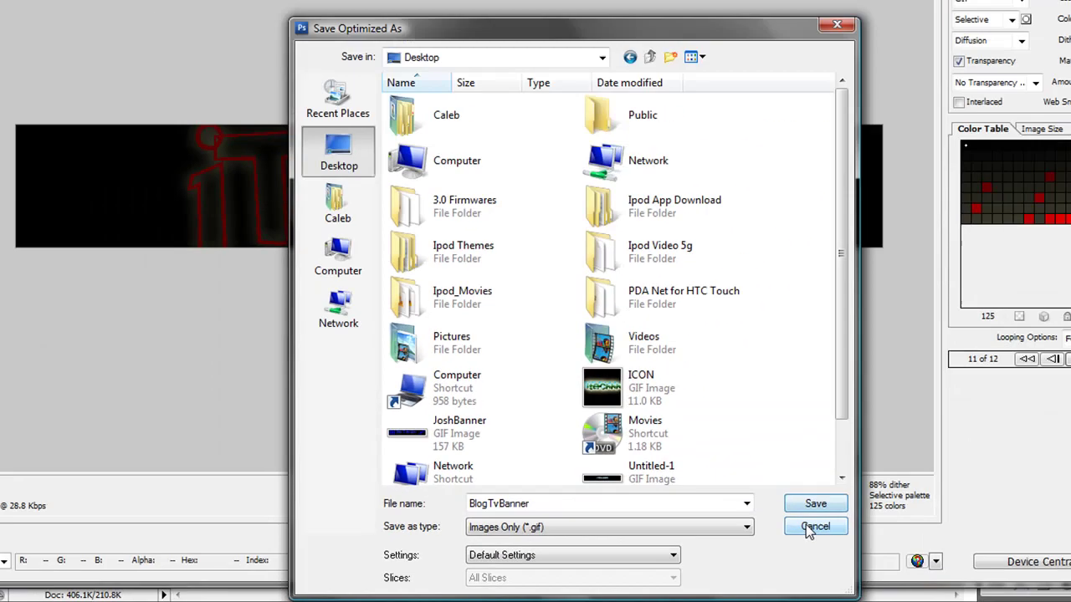
# Step: Close the save window, click Done, and quit Photoshop without saving BlogTvBanner
pyautogui.click(1037, 422)
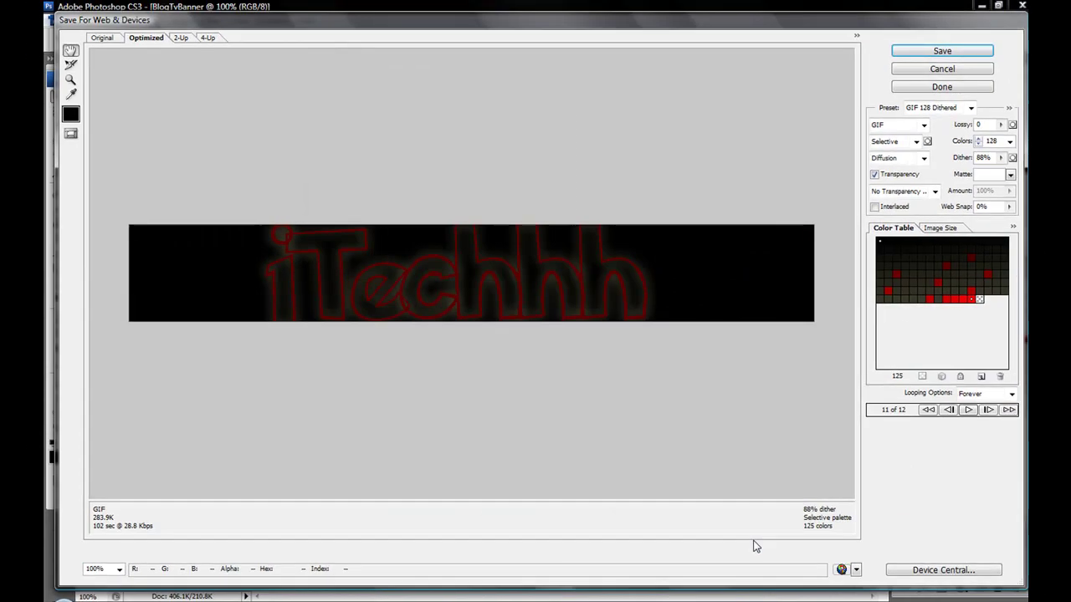
pyautogui.click(943, 87)
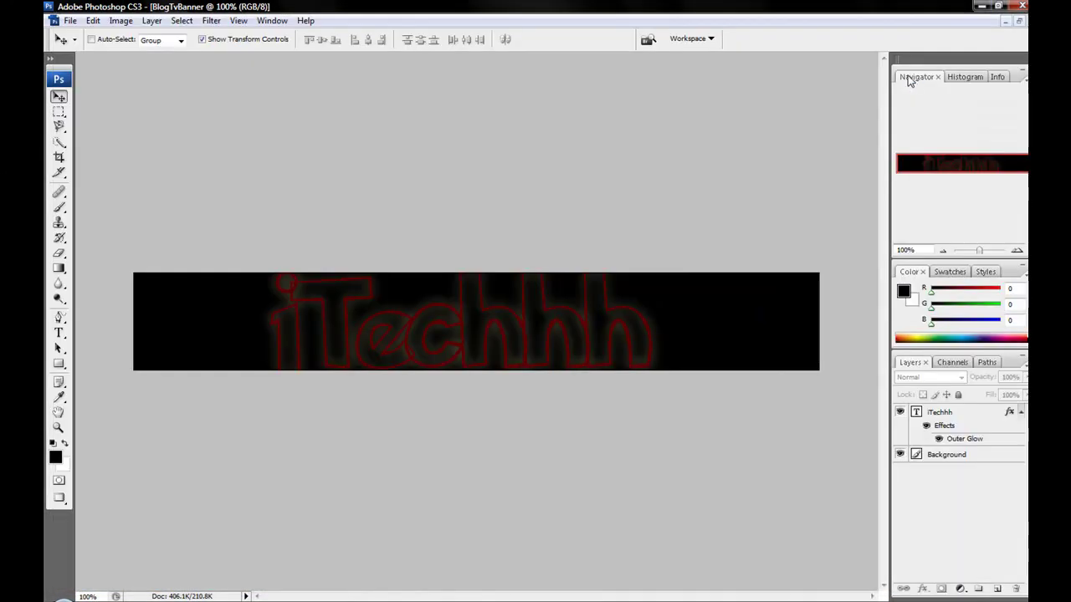
pyautogui.click(1020, 7)
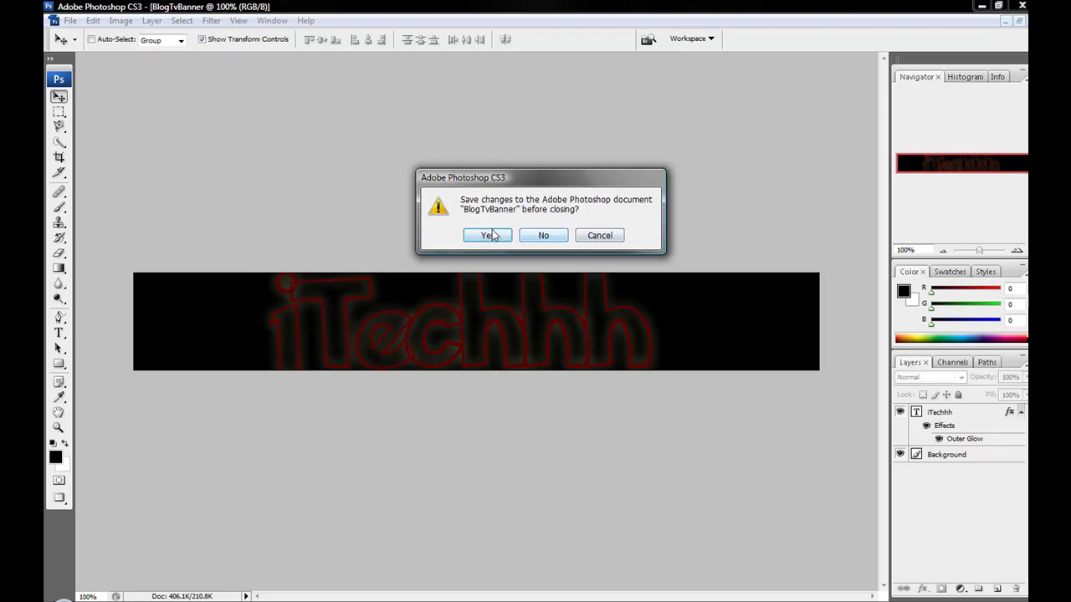
pyautogui.click(523, 236)
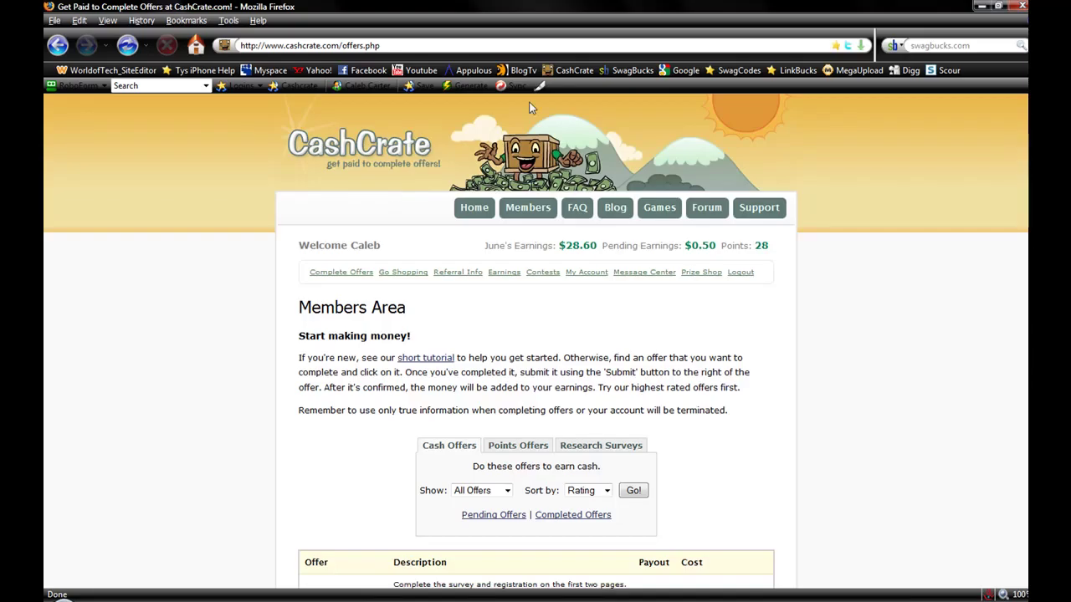
# Step: Move JoshBanner.gif to the desktop's top centre and open its Open With list, showing other programs
pyautogui.click(980, 7)
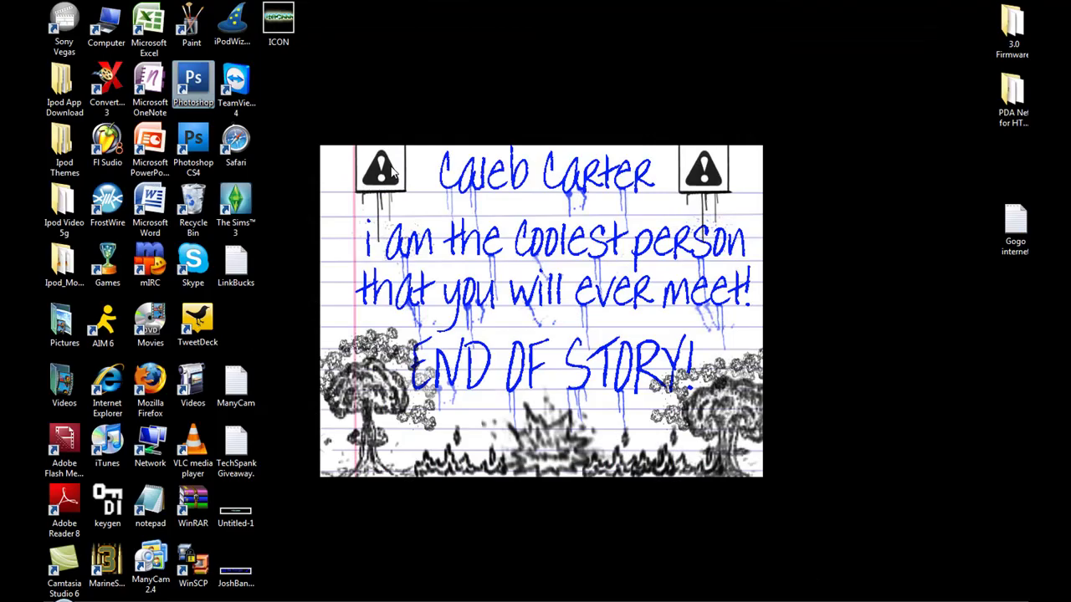
pyautogui.moveTo(235, 573); pyautogui.dragTo(616, 98)
pyautogui.rightClick(615, 96)
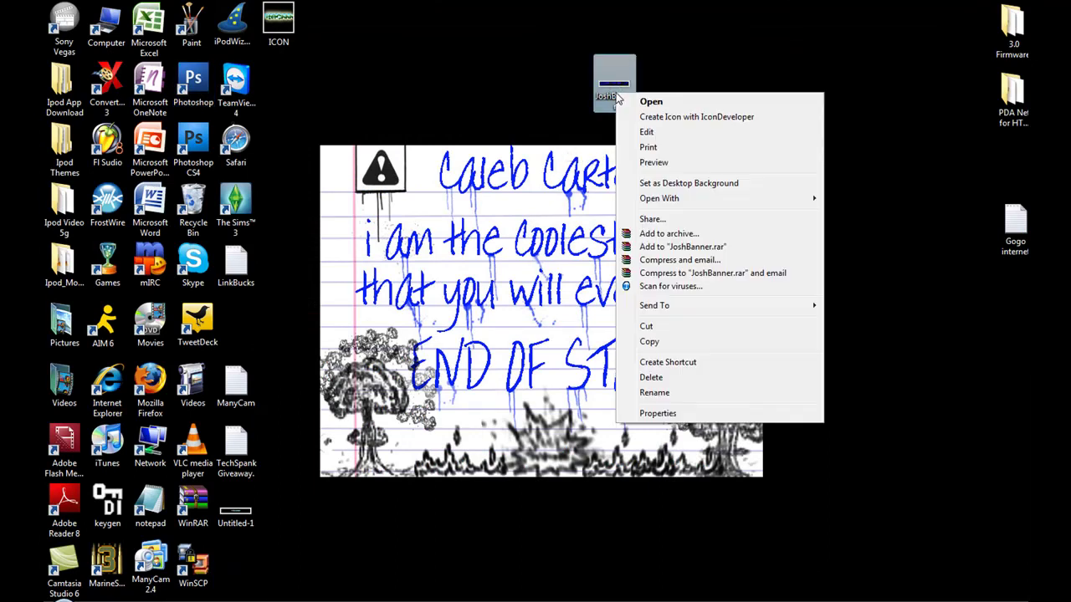
pyautogui.moveTo(787, 206)
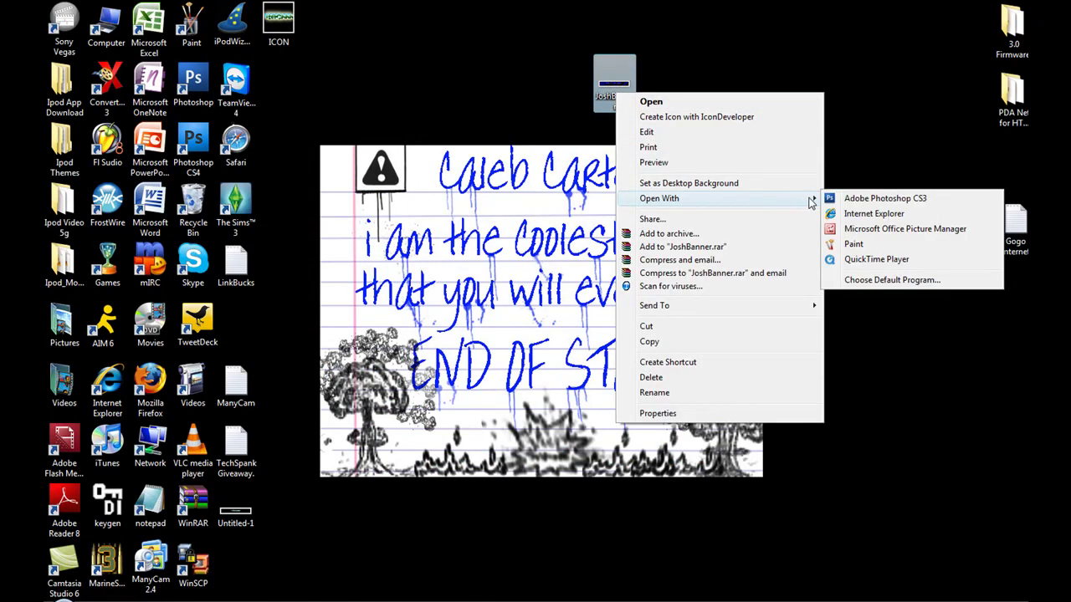
pyautogui.click(880, 279)
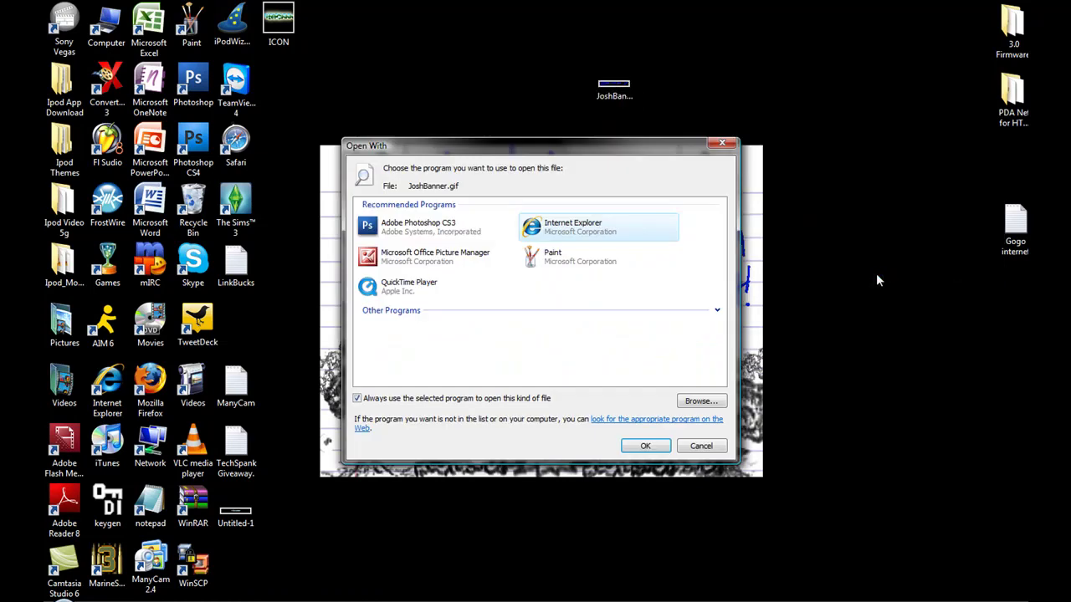
pyautogui.click(717, 312)
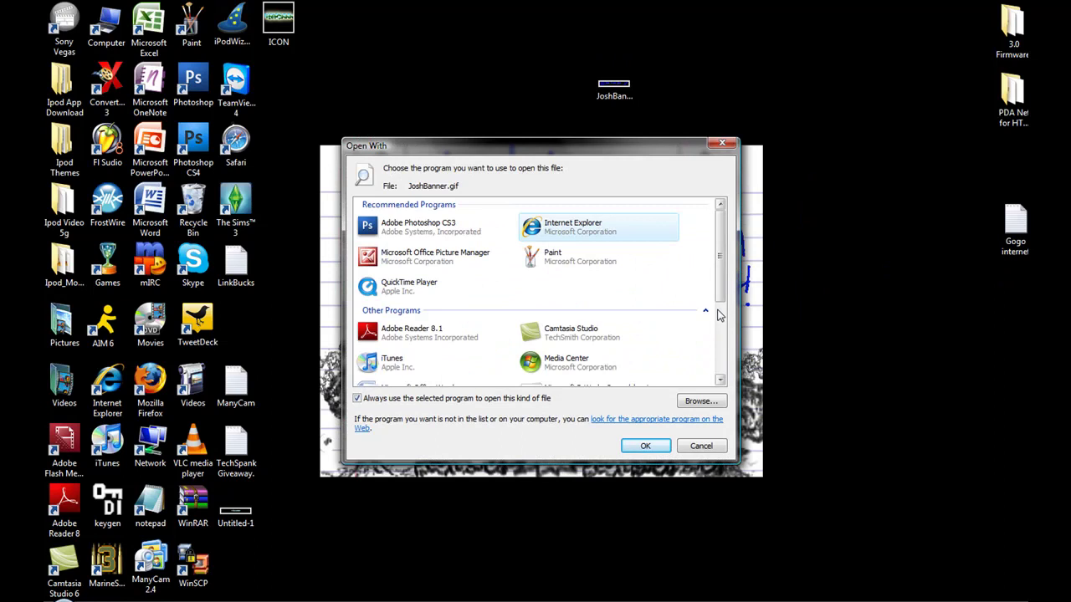
pyautogui.scroll(-5, 720, 376)
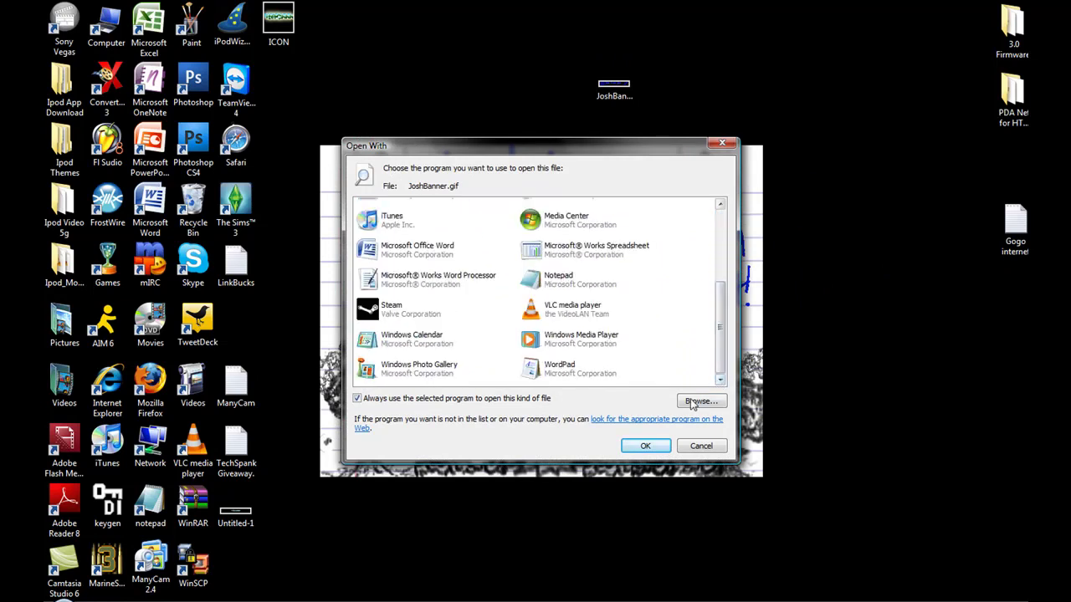
# Step: Add the Desktop's Mozilla Firefox shortcut as a program choice and confirm it for JoshBanner.gif
pyautogui.click(699, 401)
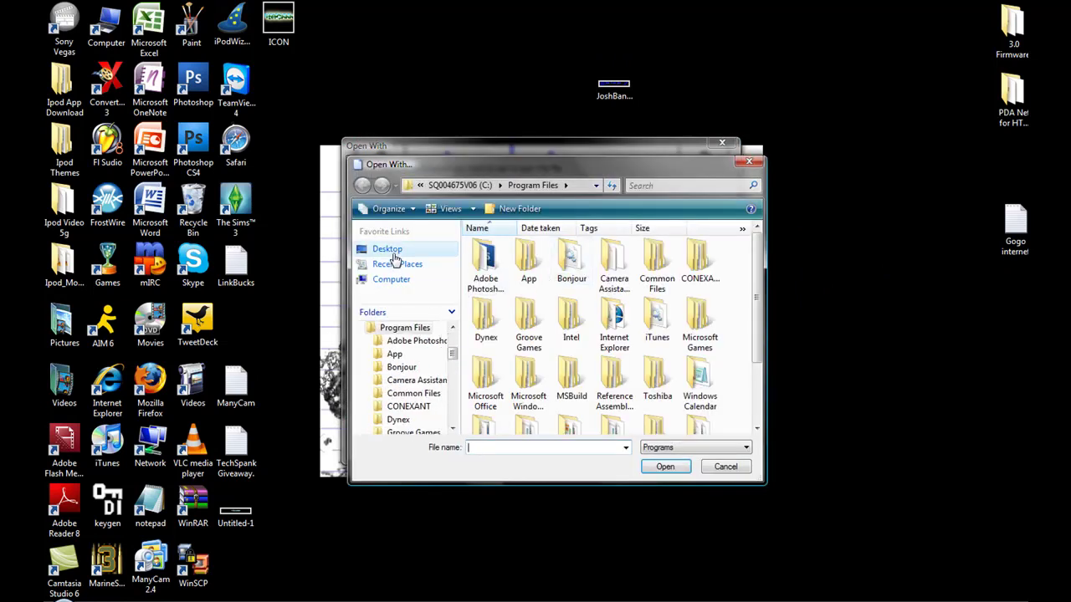
pyautogui.click(389, 251)
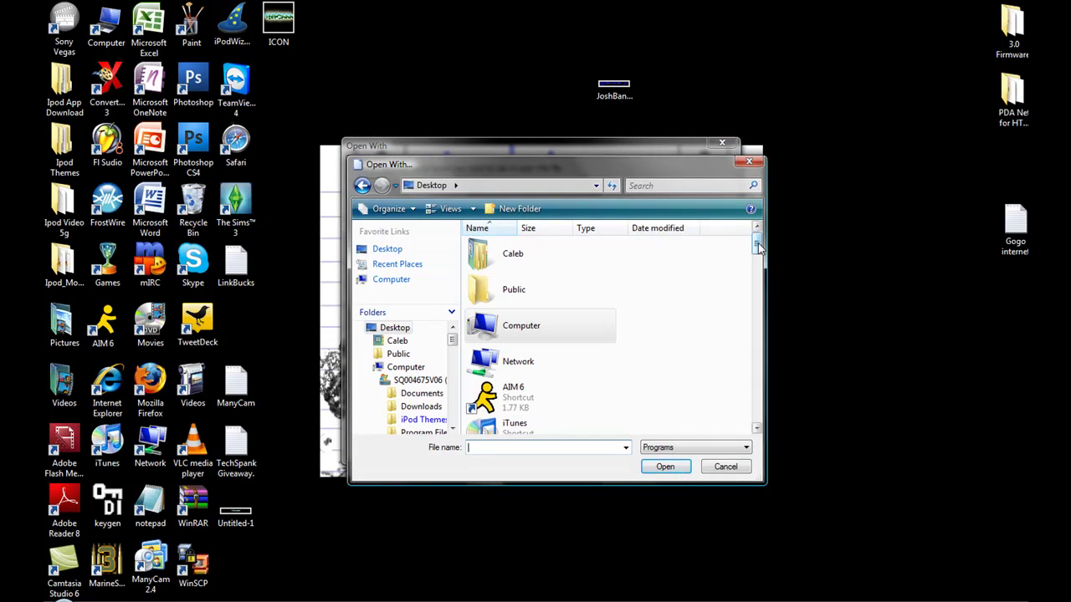
pyautogui.moveTo(756, 244); pyautogui.dragTo(756, 385)
pyautogui.click(535, 299)
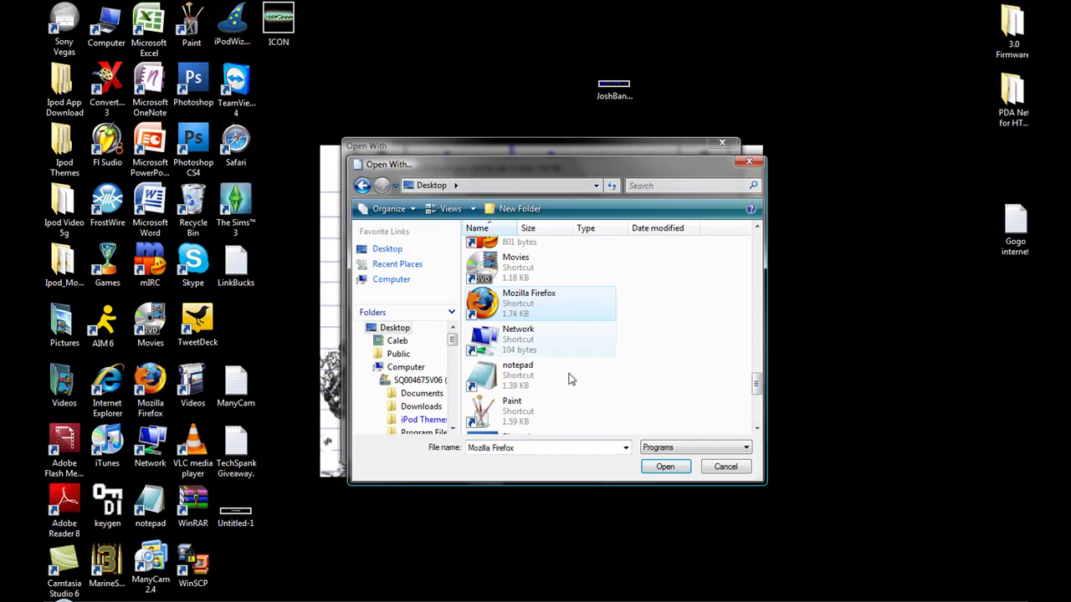
pyautogui.click(661, 467)
pyautogui.click(649, 447)
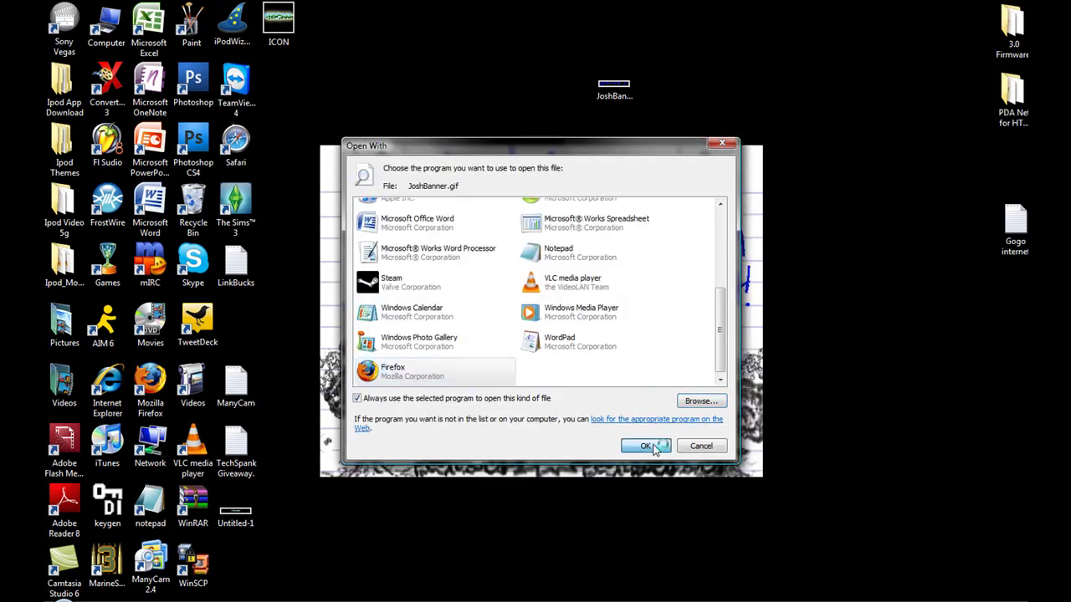